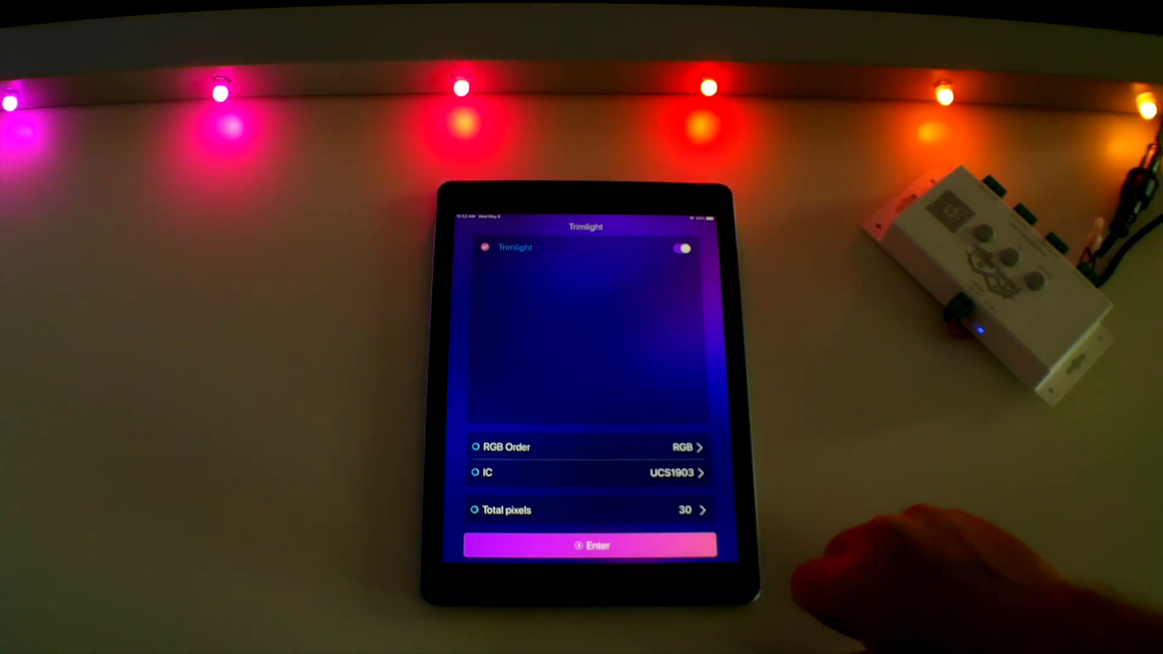
{"action": "left_click", "coordinate": [591, 545]}
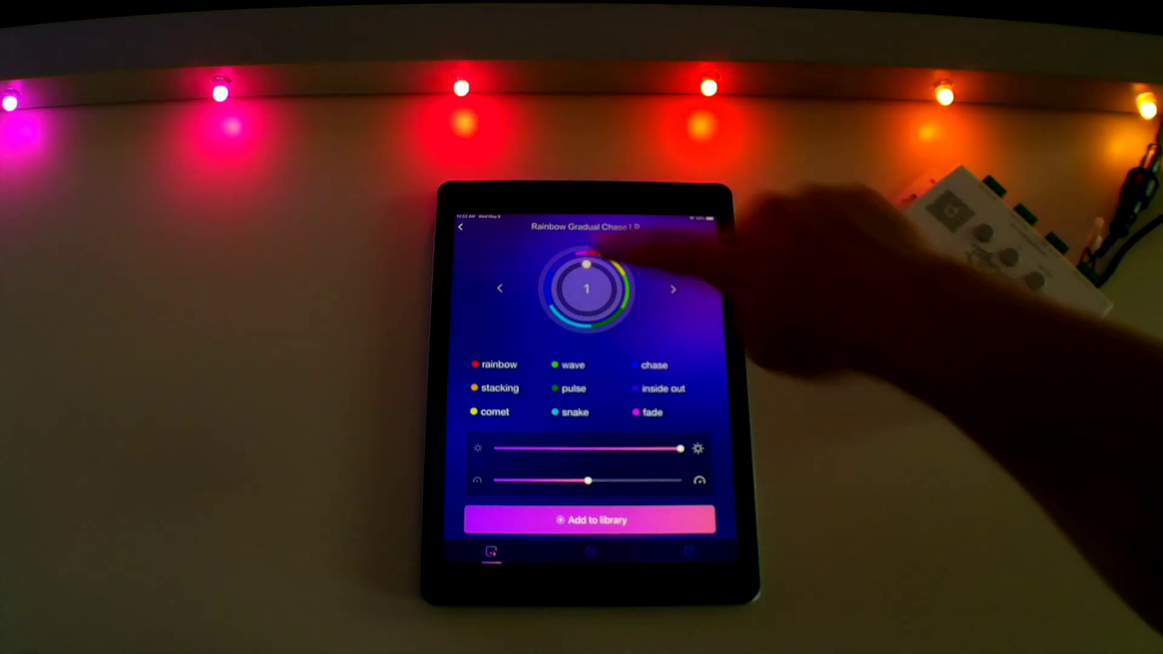
{"action": "left_click", "coordinate": [461, 225]}
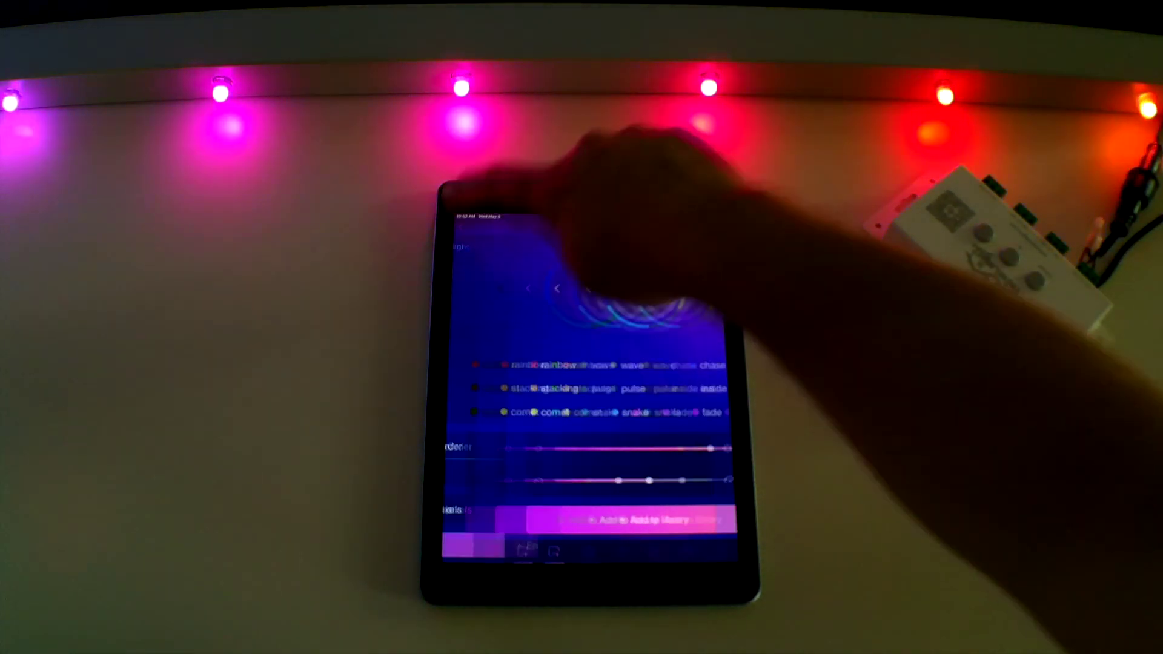
{"action": "left_click", "coordinate": [592, 546]}
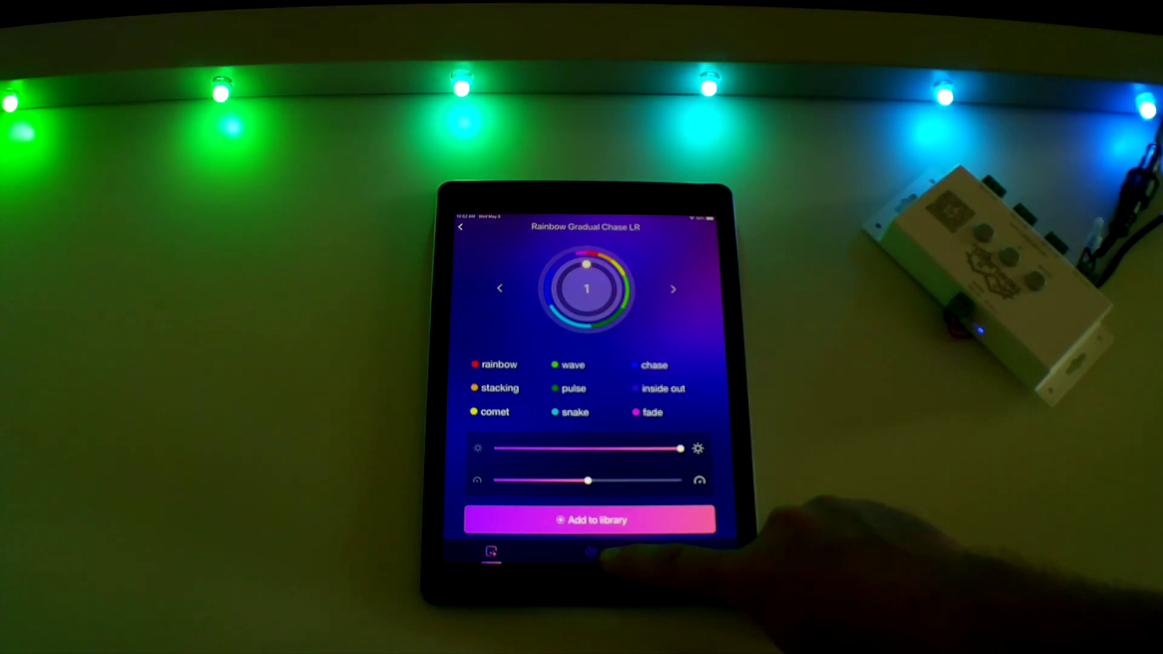
{"action": "left_click", "coordinate": [591, 552]}
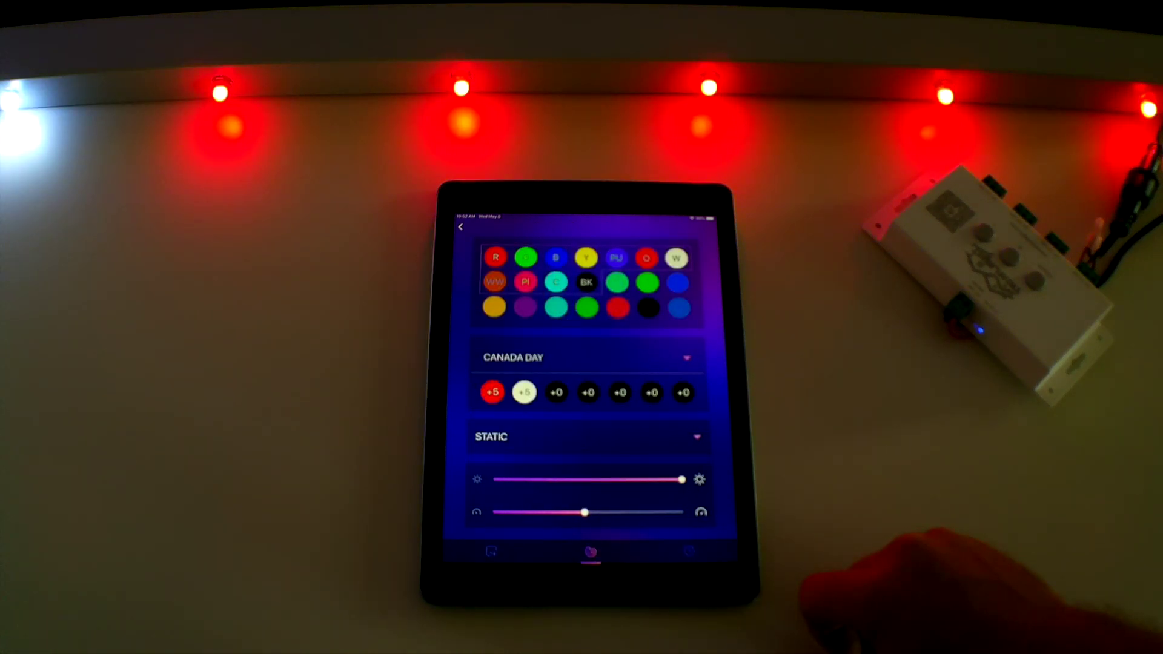
{"action": "left_click", "coordinate": [691, 552]}
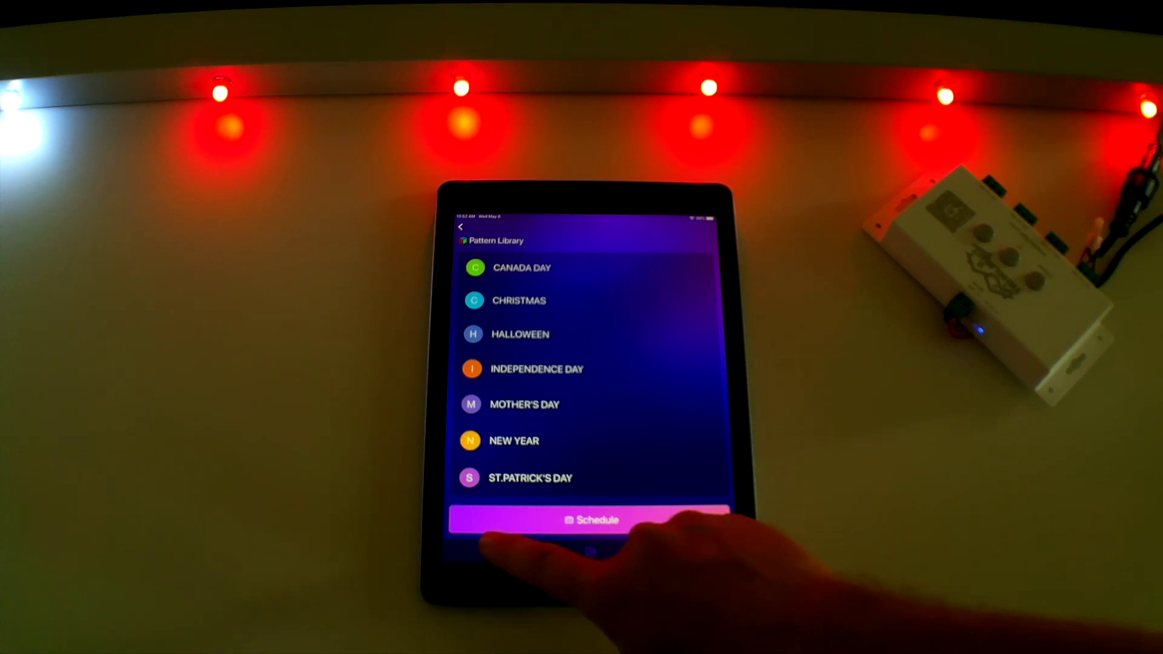
{"action": "left_click", "coordinate": [492, 552]}
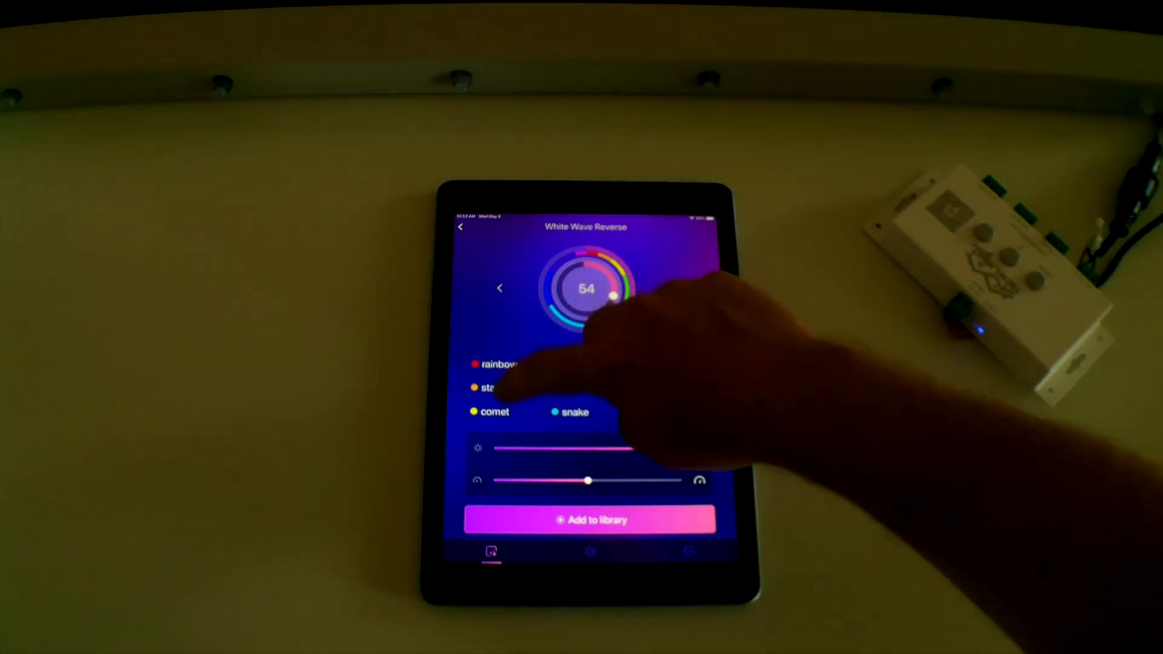
- Jump to the comet presets, then the chase presets, landing on R.Y.P.C. Chasing (123)
{"action": "left_click", "coordinate": [493, 412]}
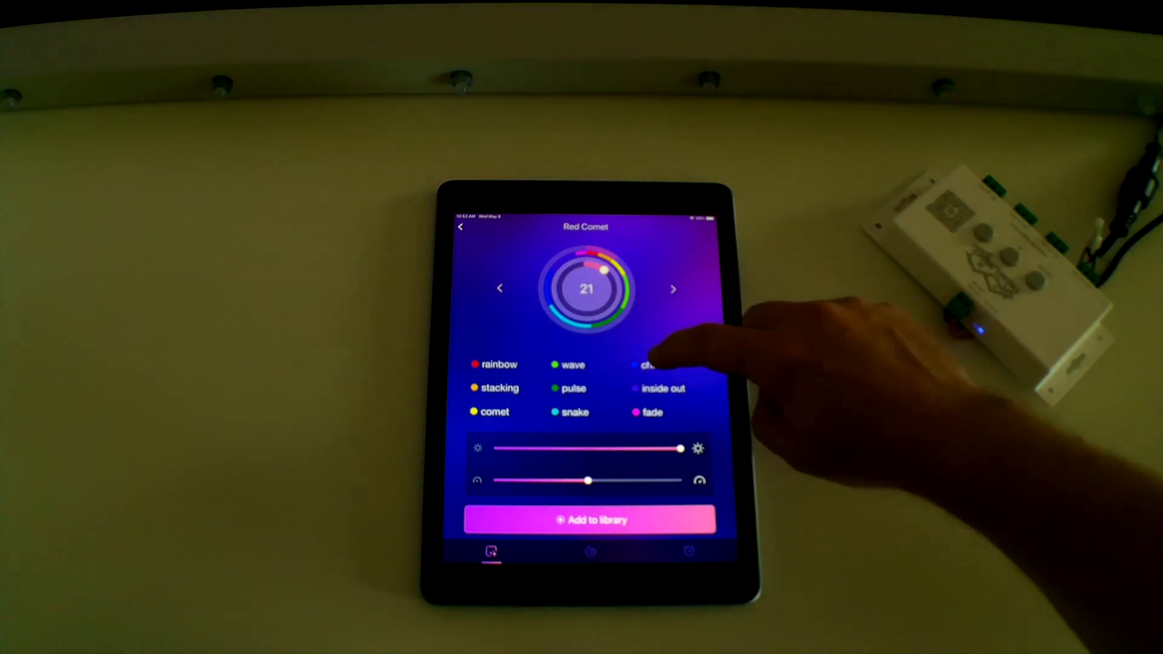
{"action": "left_click", "coordinate": [652, 365]}
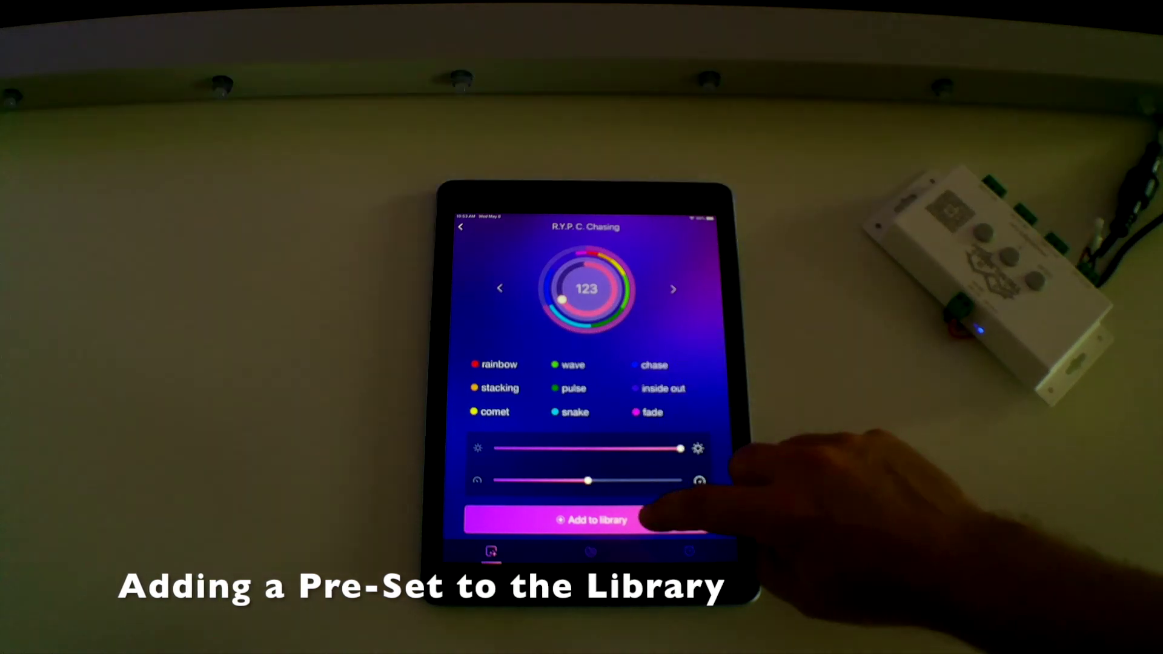
- Add preset 123 to the library under the pattern name 'favorite'
{"action": "left_click", "coordinate": [597, 520]}
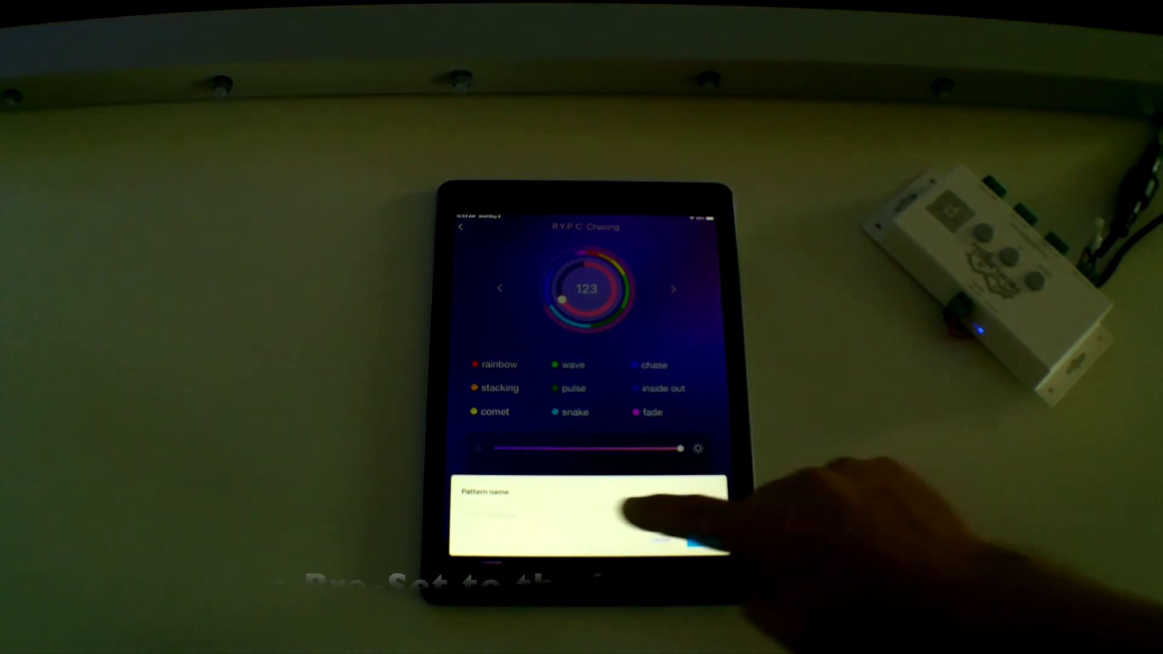
{"action": "left_click", "coordinate": [546, 513]}
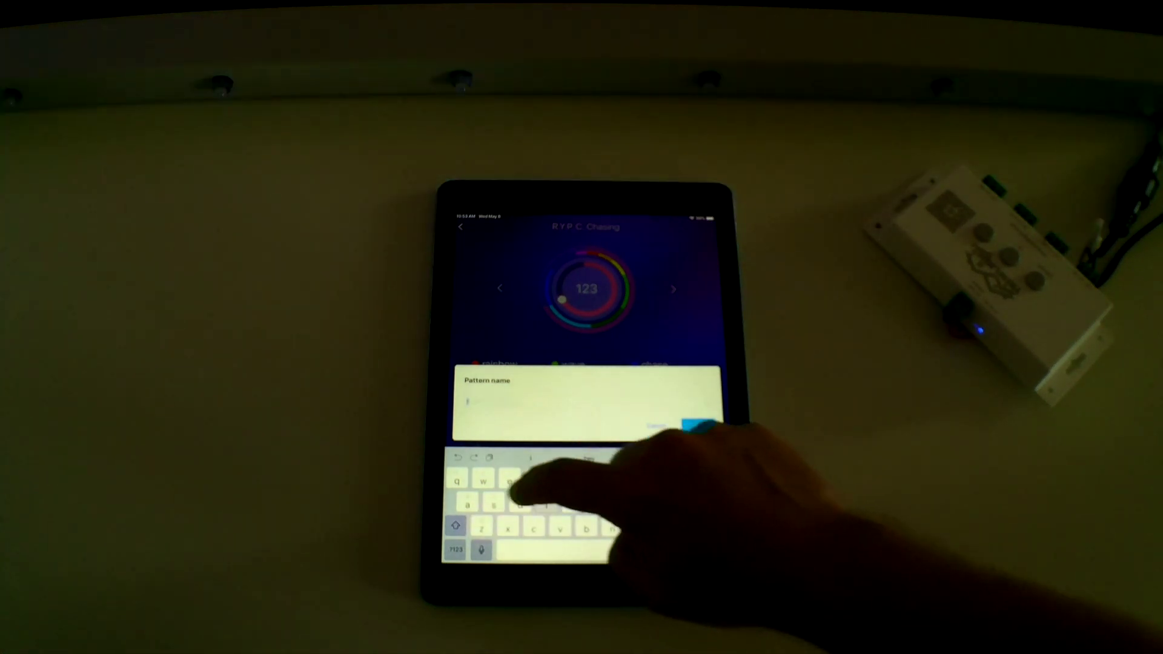
{"action": "type", "text": "test"}
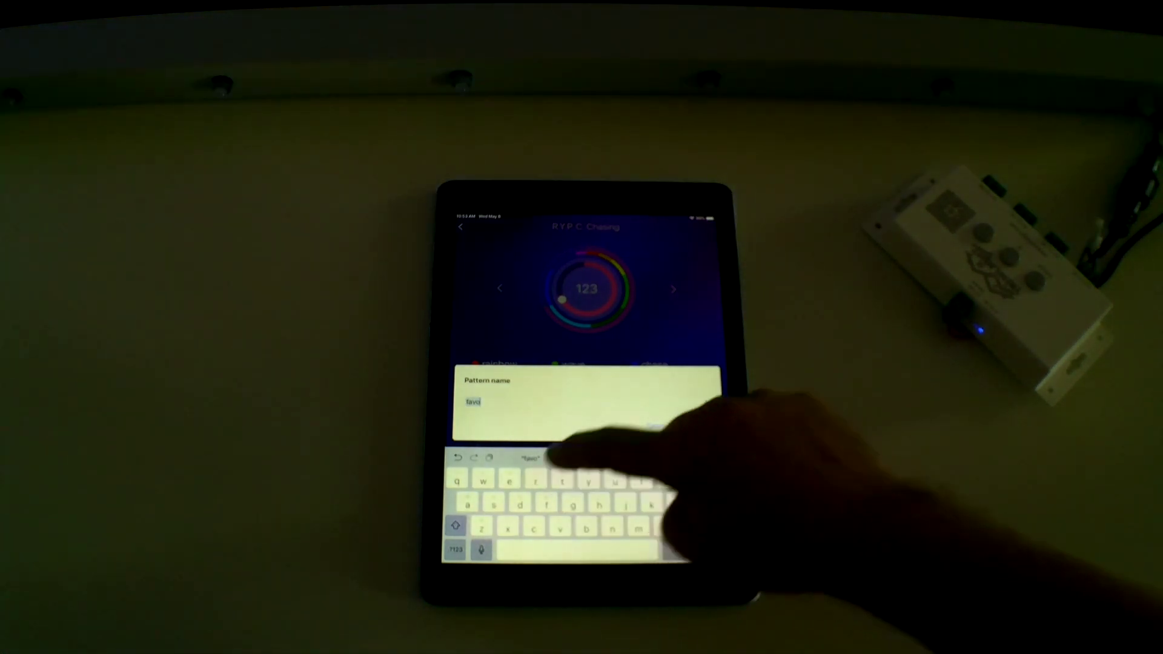
{"action": "type", "text": "rite"}
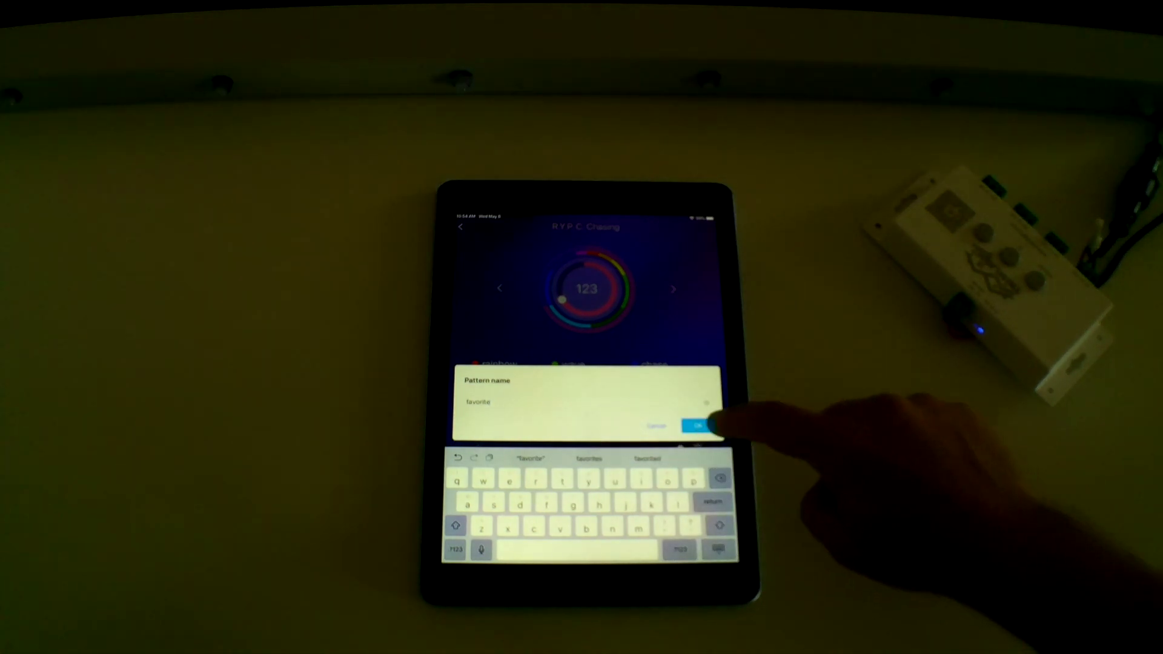
{"action": "left_click", "coordinate": [698, 425]}
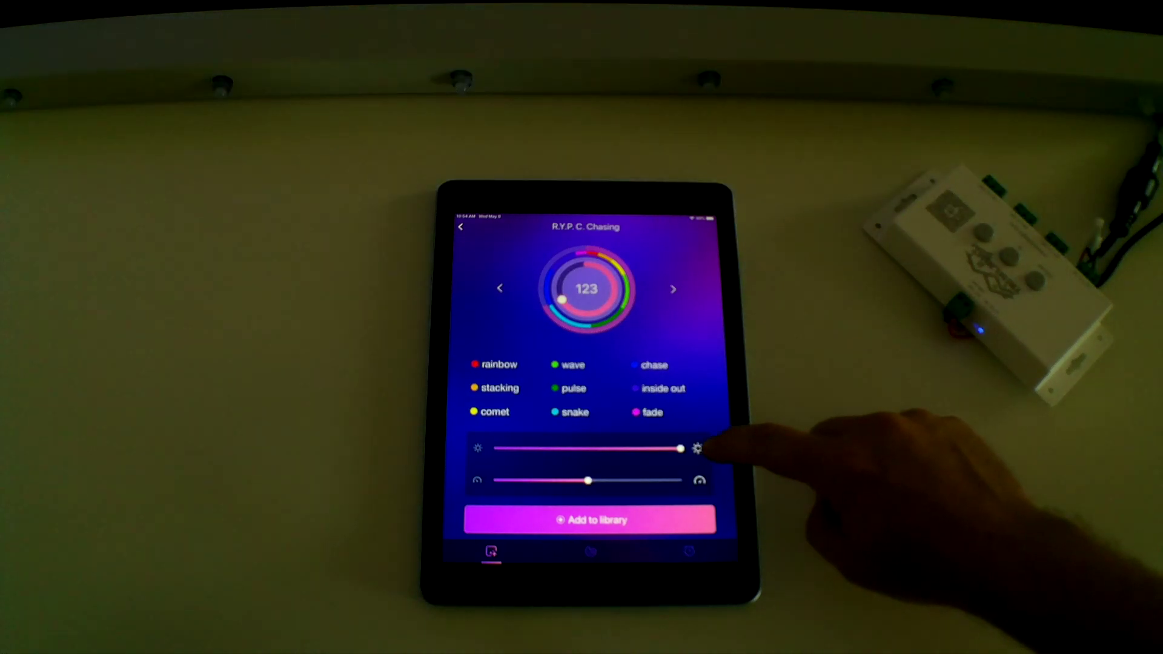
- Try the brightness slider, then nudge the speed slider slightly faster
{"action": "mouse_move", "coordinate": [680, 447]}
{"action": "left_mouse_down"}
{"action": "mouse_move", "coordinate": [523, 449]}
{"action": "mouse_move", "coordinate": [681, 449]}
{"action": "left_mouse_up"}
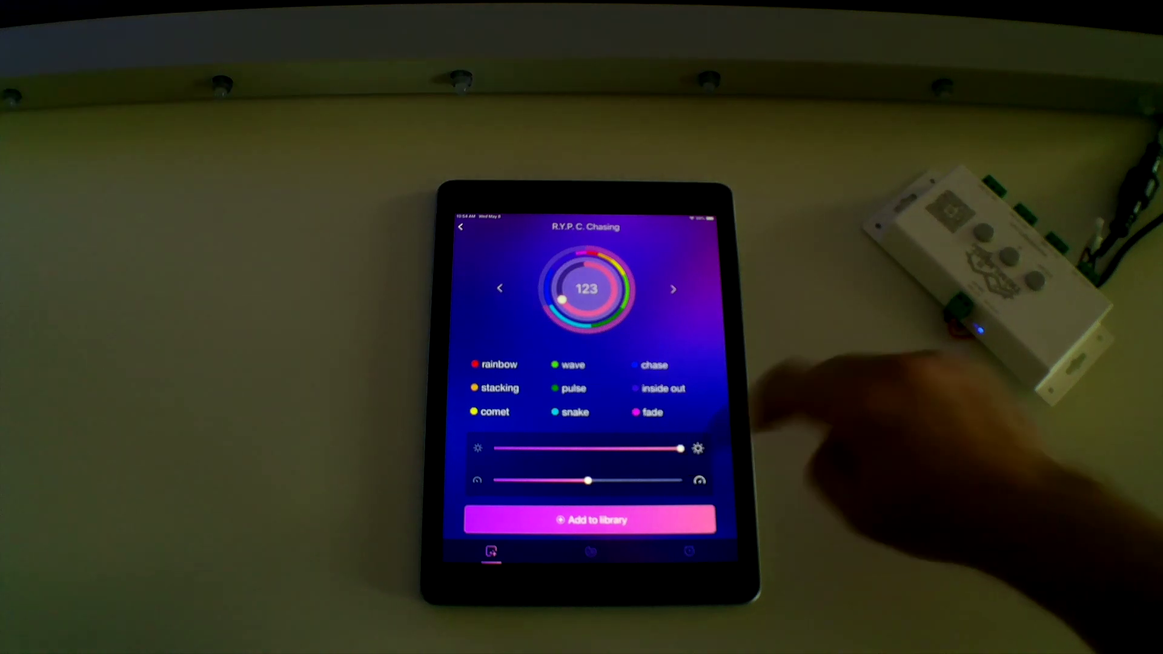
{"action": "mouse_move", "coordinate": [587, 481]}
{"action": "left_mouse_down"}
{"action": "mouse_move", "coordinate": [680, 481]}
{"action": "mouse_move", "coordinate": [536, 448]}
{"action": "mouse_move", "coordinate": [680, 448]}
{"action": "mouse_move", "coordinate": [494, 481]}
{"action": "mouse_move", "coordinate": [595, 480]}
{"action": "left_mouse_up"}
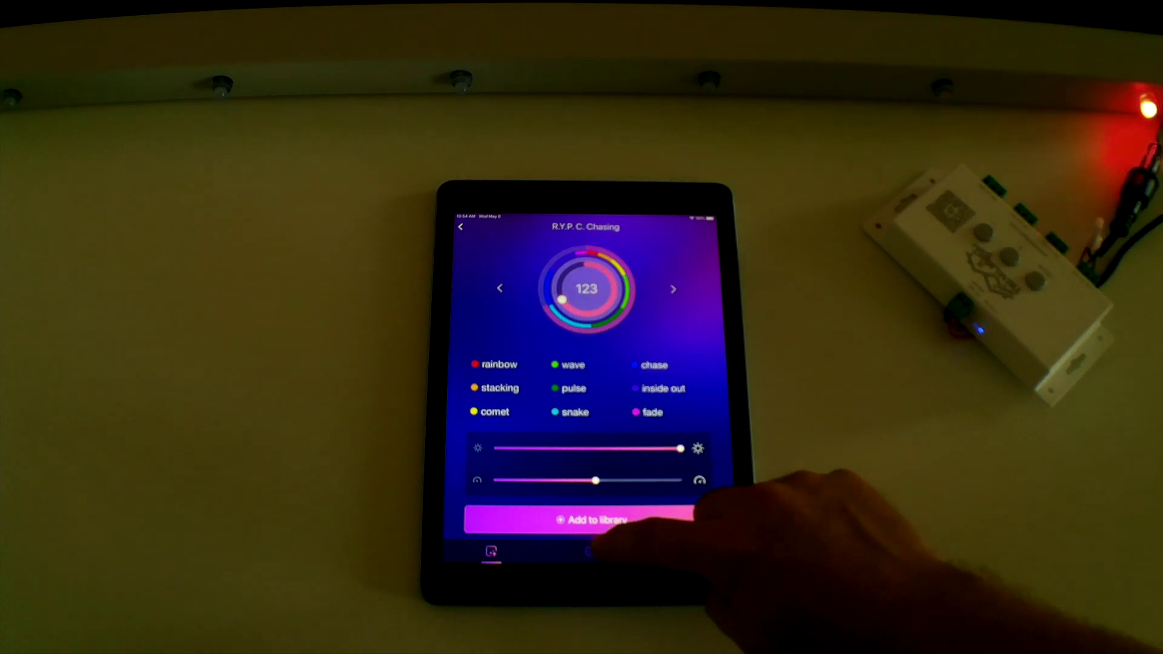
- Go to the custom colour page showing the Canada Day pattern and its palette
{"action": "left_click", "coordinate": [600, 520]}
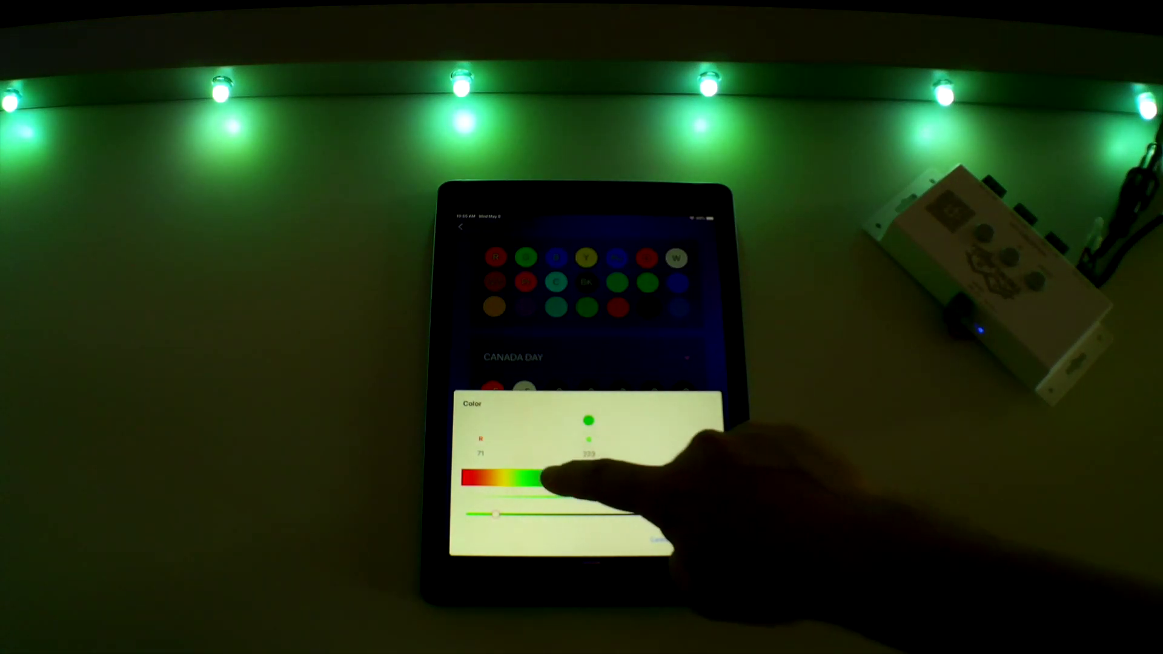
- Try purple and green hues, vary saturation, darken to near-black green, and accept
{"action": "mouse_move", "coordinate": [550, 479]}
{"action": "left_mouse_down"}
{"action": "mouse_move", "coordinate": [677, 479]}
{"action": "mouse_move", "coordinate": [502, 479]}
{"action": "left_mouse_up"}
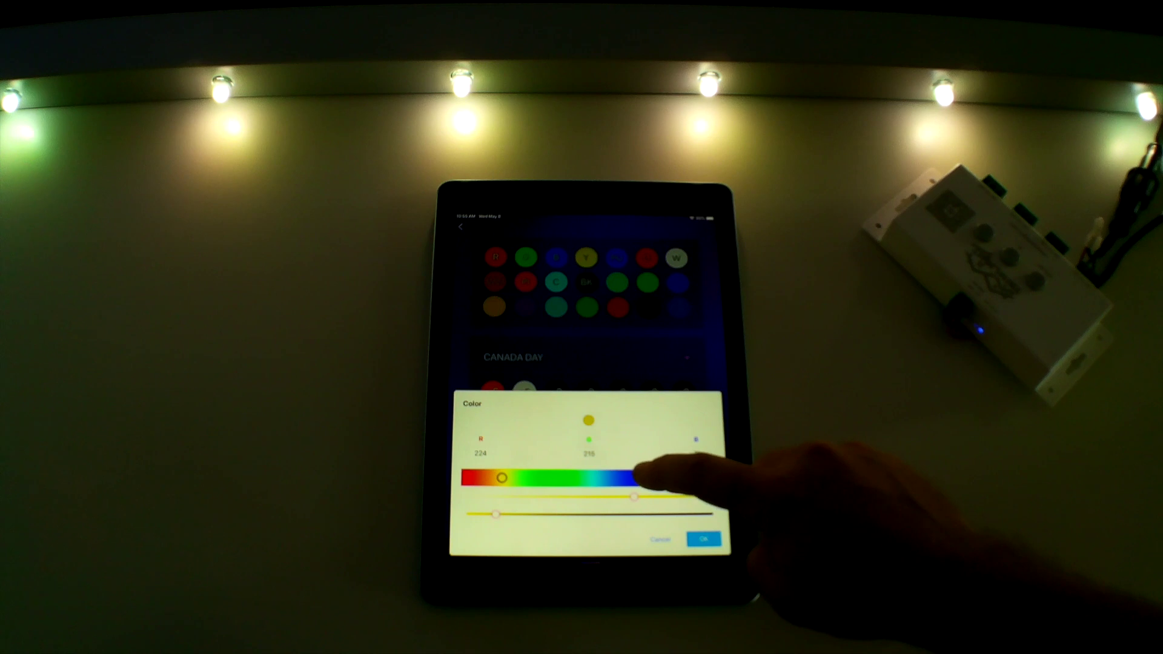
{"action": "left_click", "coordinate": [690, 479]}
{"action": "left_click", "coordinate": [553, 479]}
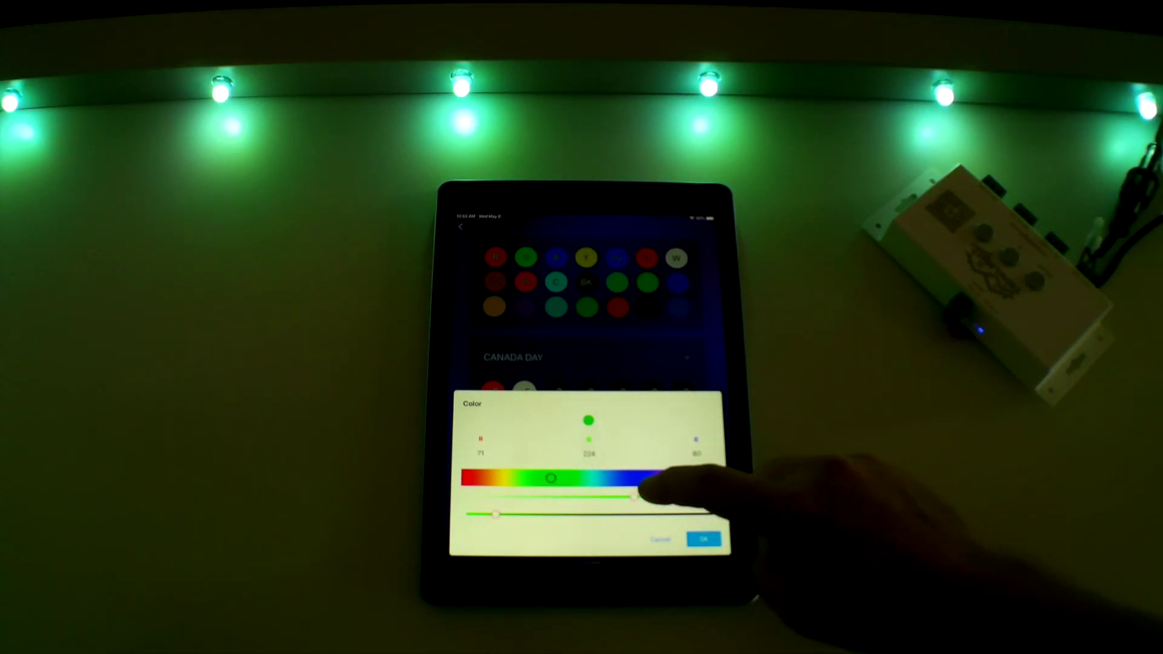
{"action": "left_click_drag", "start_coordinate": [596, 511], "coordinate": [495, 512]}
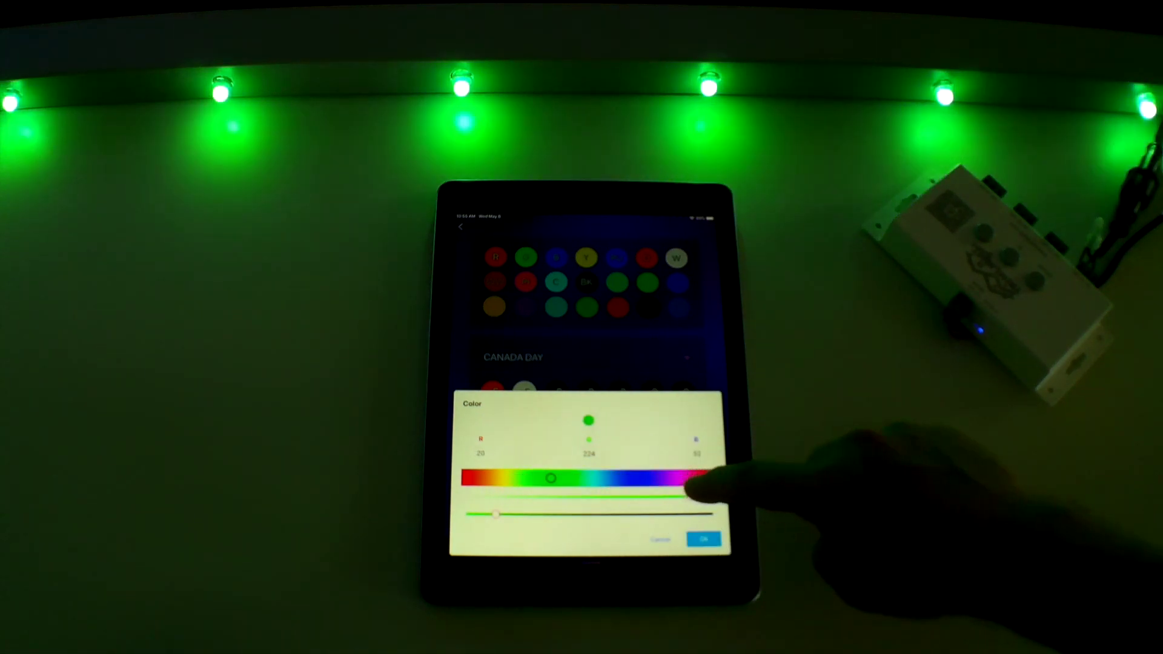
{"action": "left_click_drag", "start_coordinate": [668, 512], "coordinate": [491, 512]}
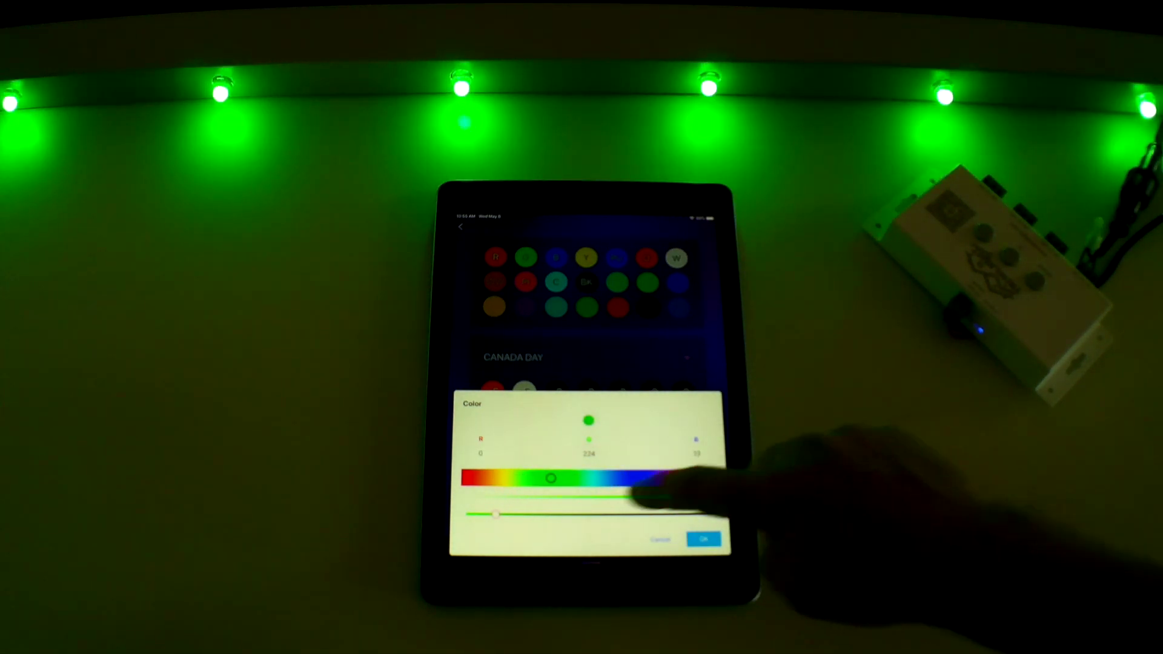
{"action": "left_click_drag", "start_coordinate": [568, 513], "coordinate": [695, 513]}
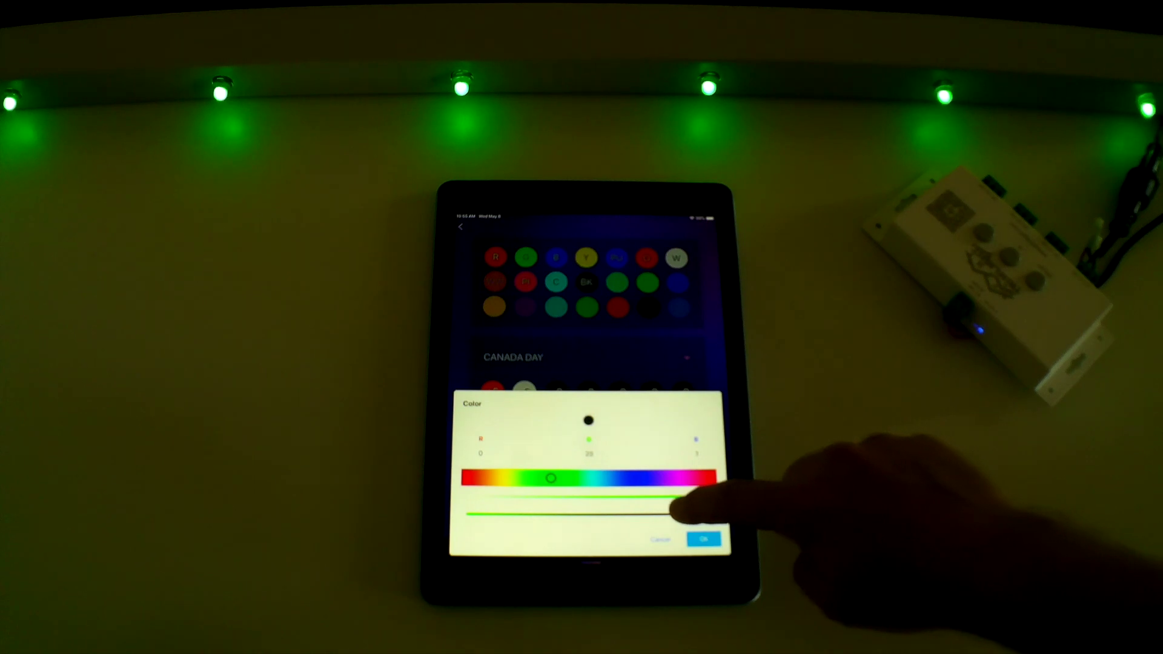
{"action": "left_click", "coordinate": [700, 542]}
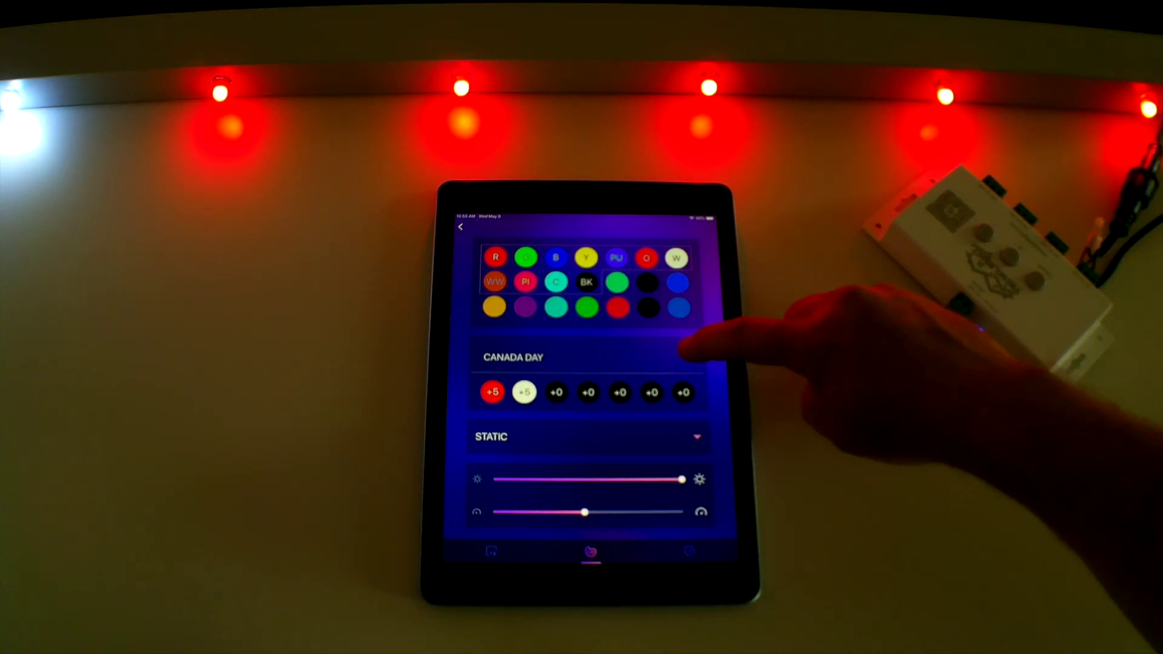
- Switch the preset from Canada Day to CHRISTMAS in the name picker
{"action": "left_click", "coordinate": [696, 356]}
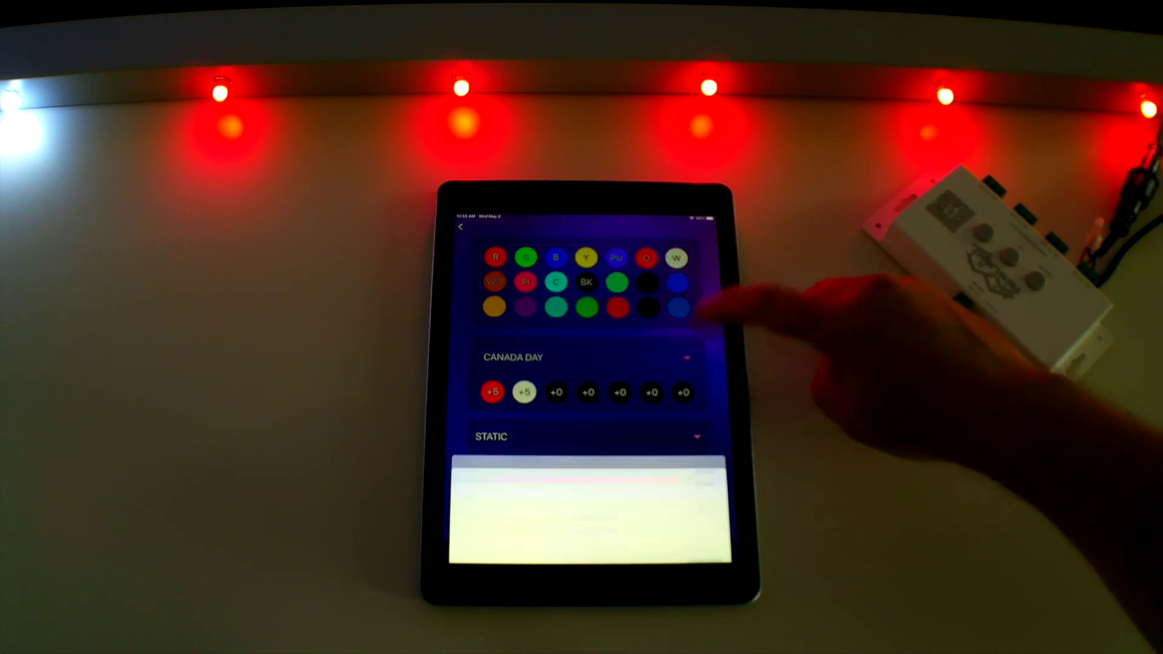
{"action": "scroll", "coordinate": [636, 491], "scroll_direction": "down", "scroll_amount": 1}
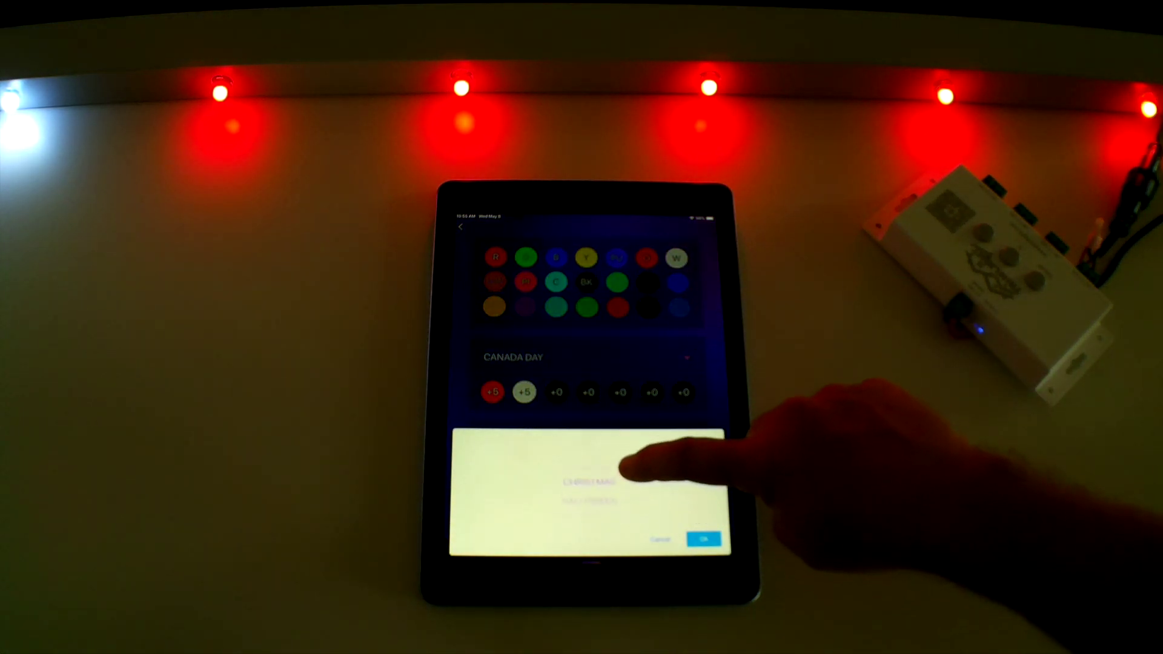
{"action": "scroll", "coordinate": [636, 472], "scroll_direction": "down", "scroll_amount": 1}
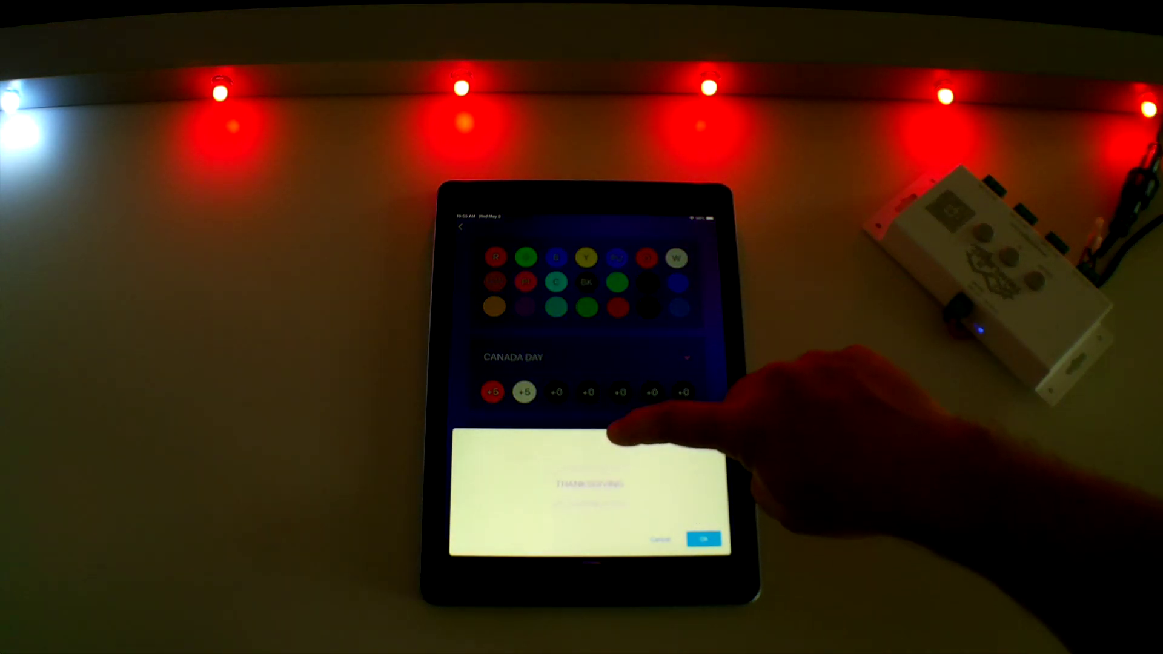
{"action": "scroll", "coordinate": [636, 481], "scroll_direction": "up", "scroll_amount": 1}
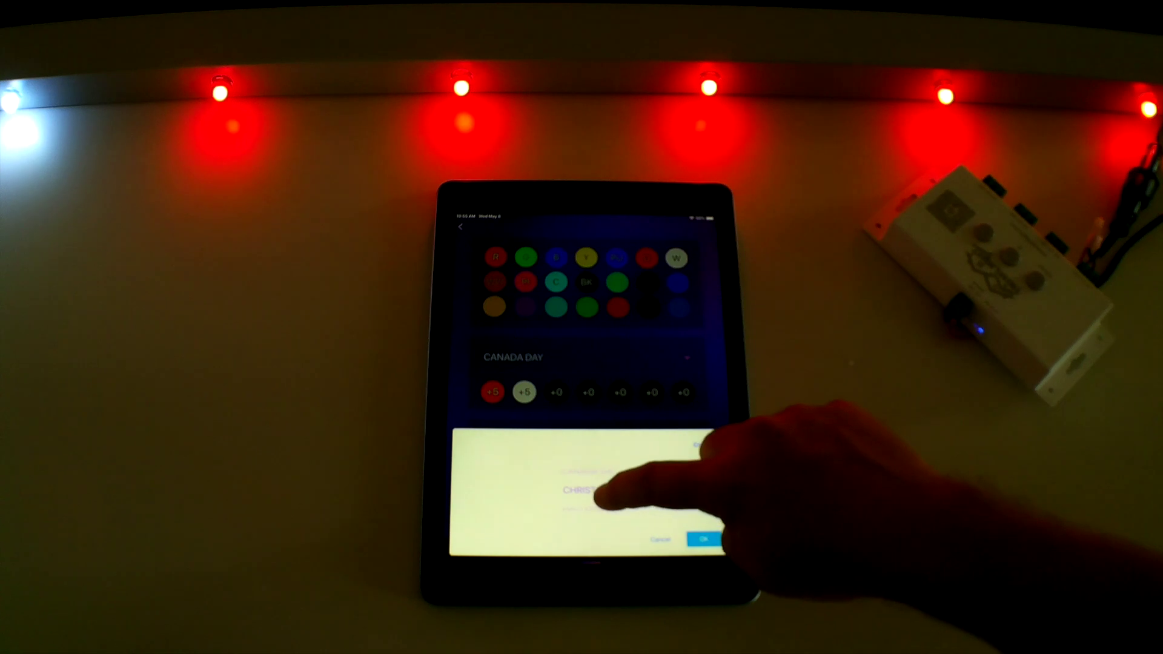
{"action": "scroll", "coordinate": [600, 481], "scroll_direction": "down", "scroll_amount": 1}
{"action": "scroll", "coordinate": [618, 472], "scroll_direction": "down", "scroll_amount": 1}
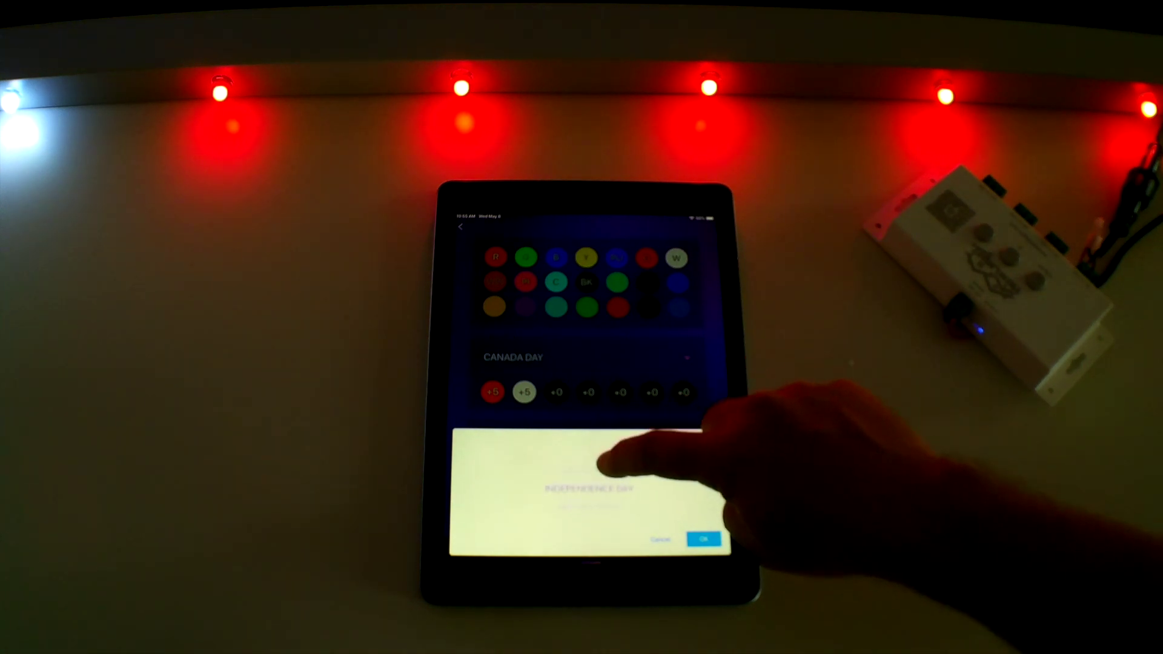
{"action": "scroll", "coordinate": [618, 482], "scroll_direction": "down", "scroll_amount": 1}
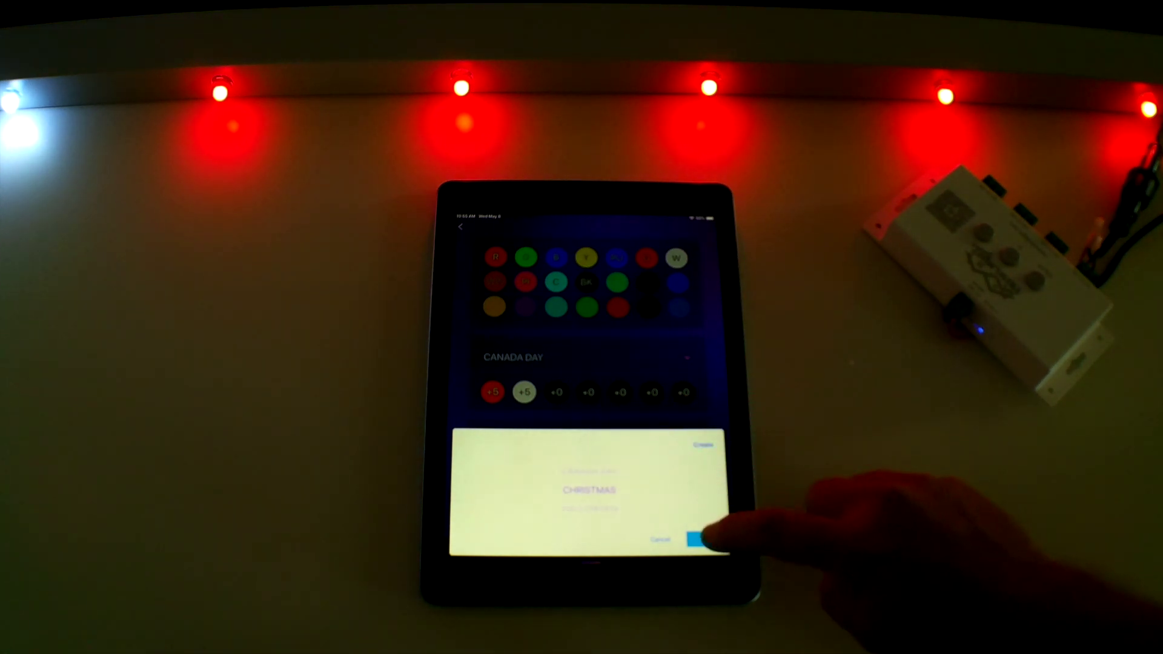
{"action": "left_click", "coordinate": [704, 539]}
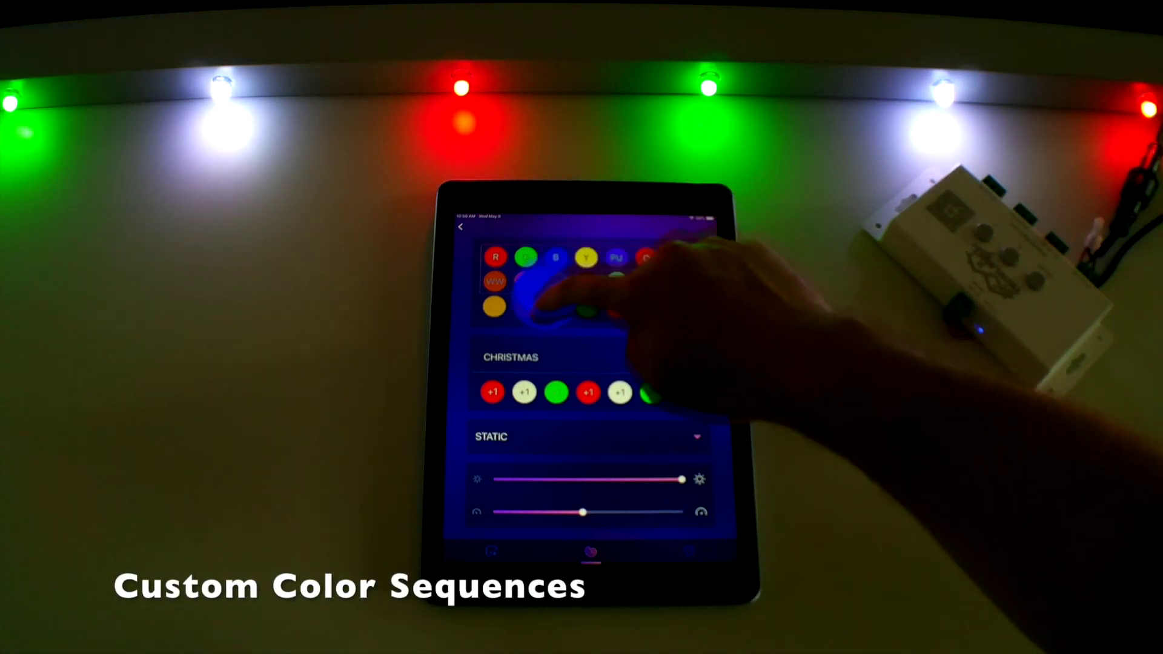
- Replace sequence slots with blue, purple and yellow from the colour palette
{"action": "left_click", "coordinate": [525, 392]}
{"action": "left_click", "coordinate": [618, 393]}
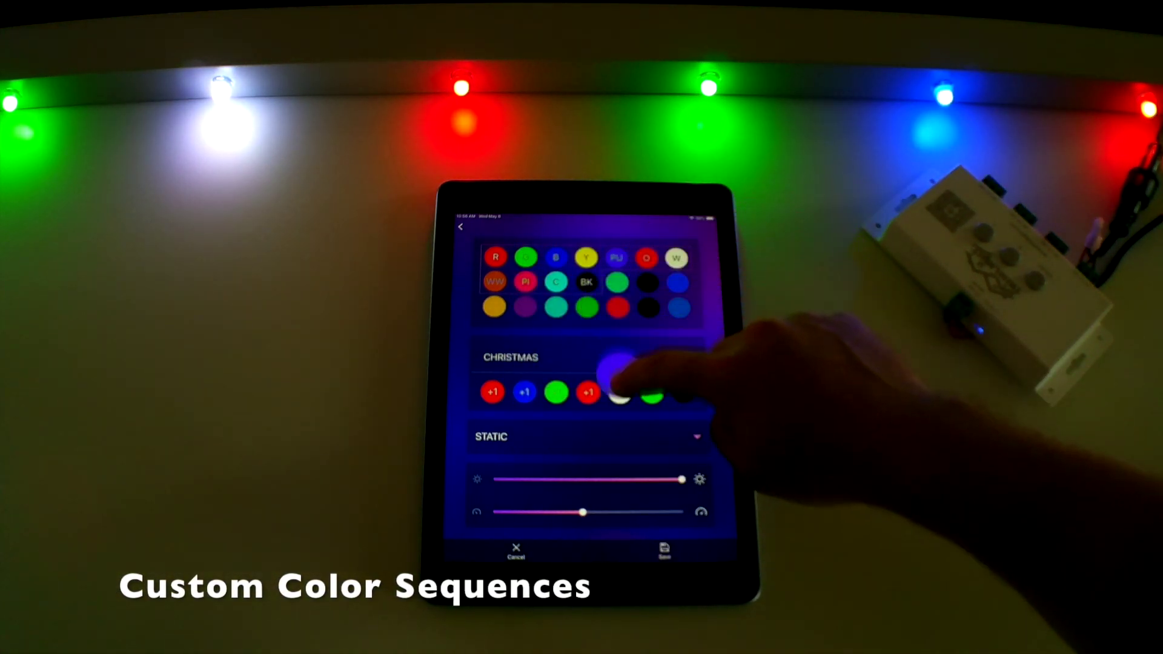
{"action": "left_click", "coordinate": [589, 393]}
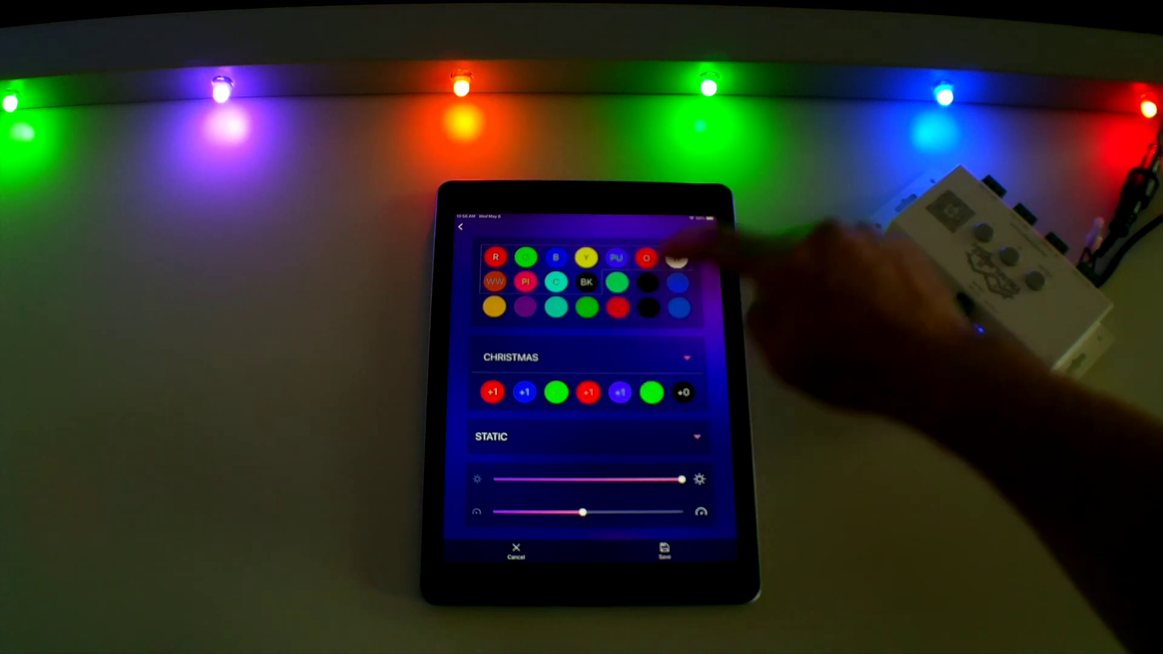
{"action": "left_click", "coordinate": [586, 258]}
{"action": "left_click", "coordinate": [649, 393]}
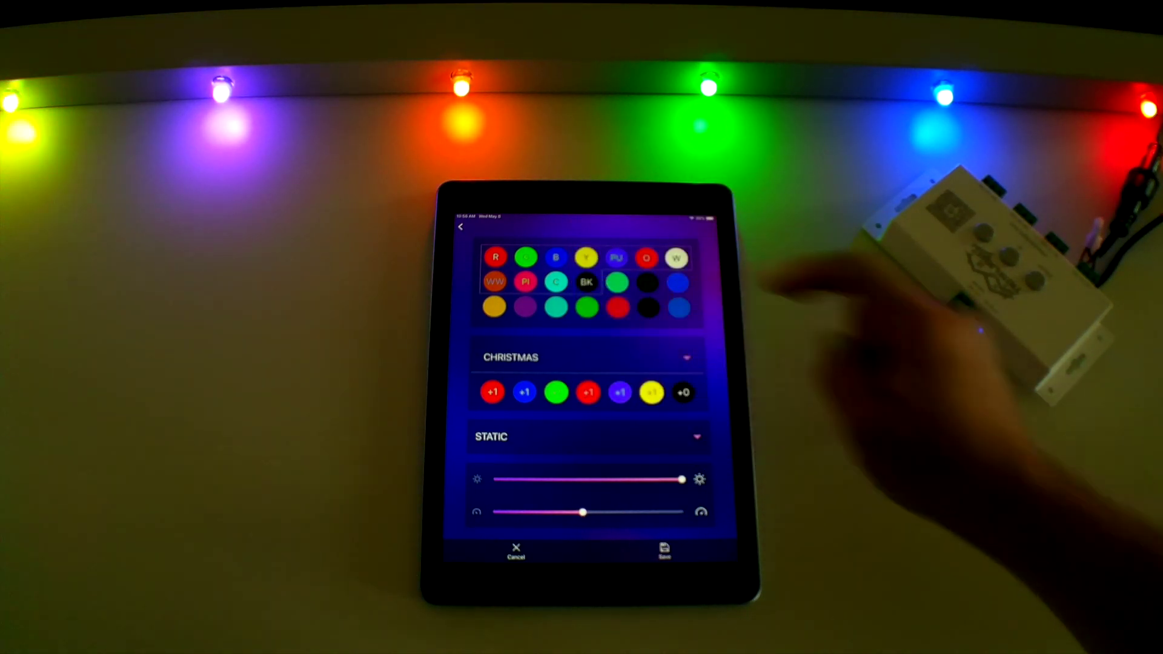
- Save as a new pattern named 'C2' from the Save menu
{"action": "left_click", "coordinate": [667, 548]}
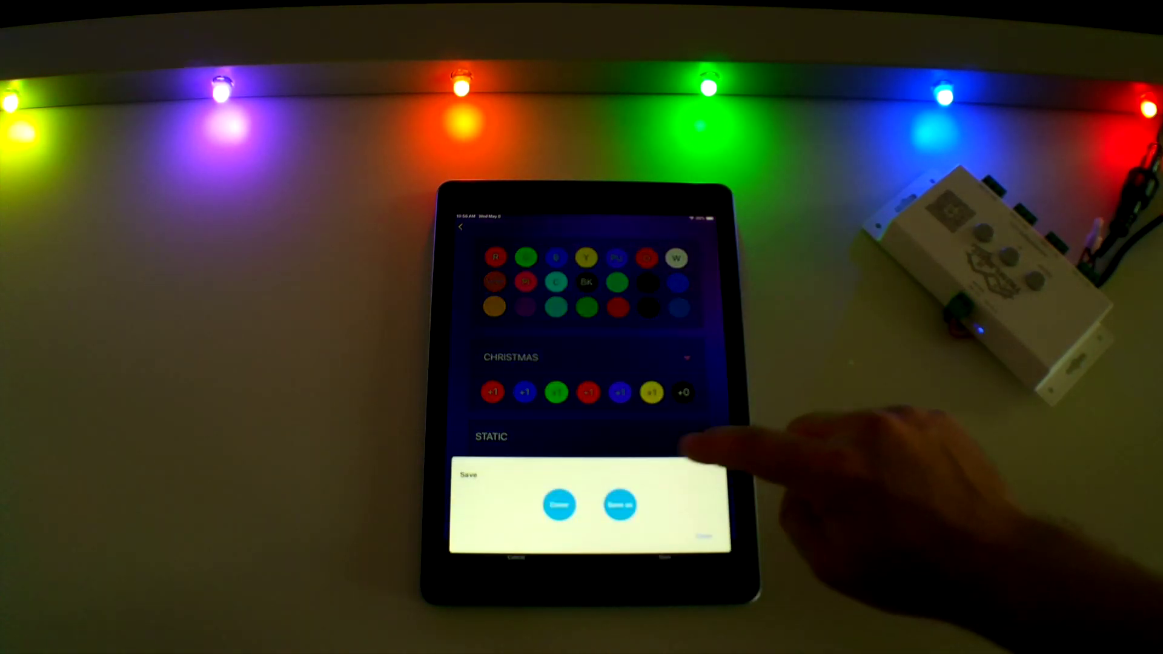
{"action": "left_click", "coordinate": [618, 506]}
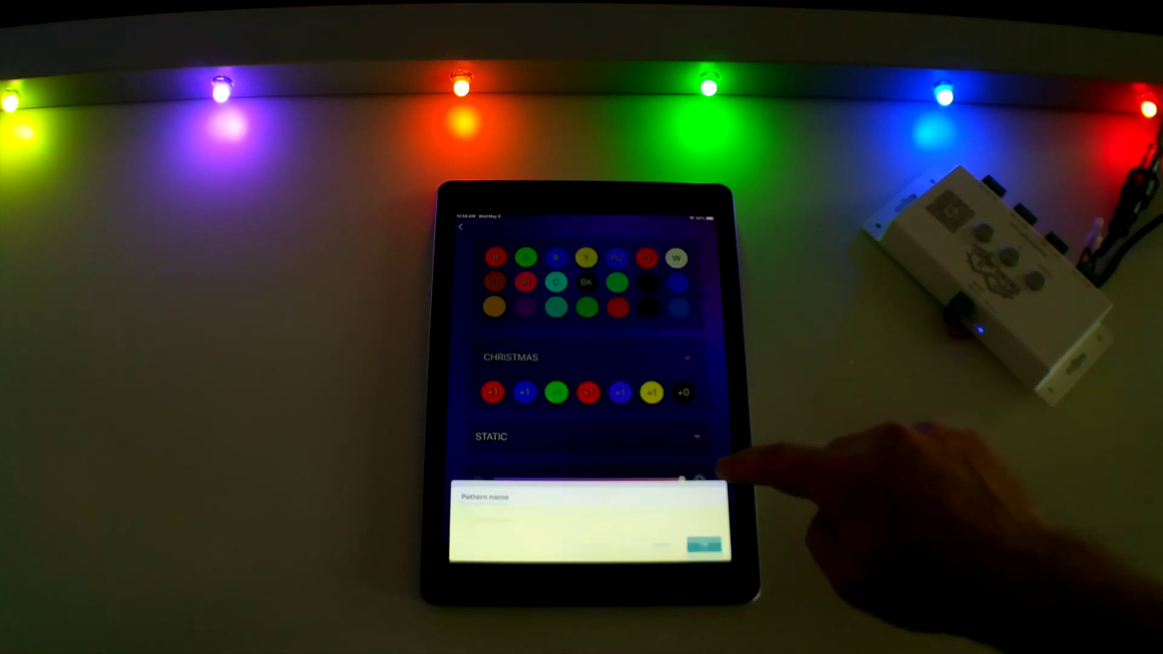
{"action": "left_click", "coordinate": [564, 509]}
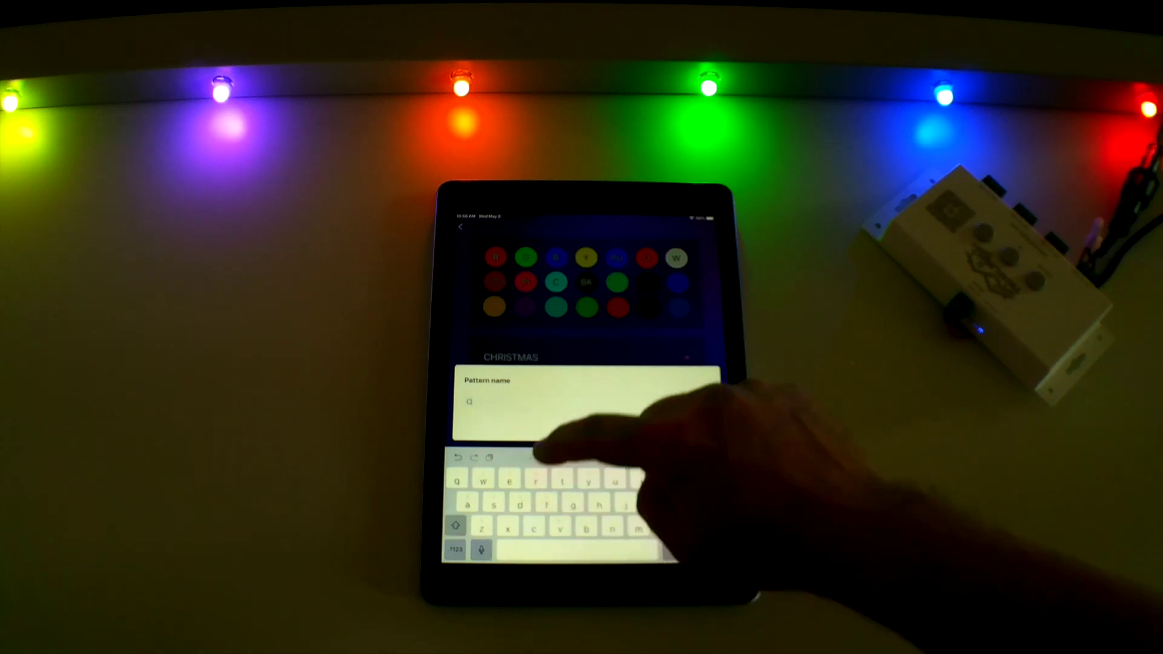
{"action": "type", "text": "Ca"}
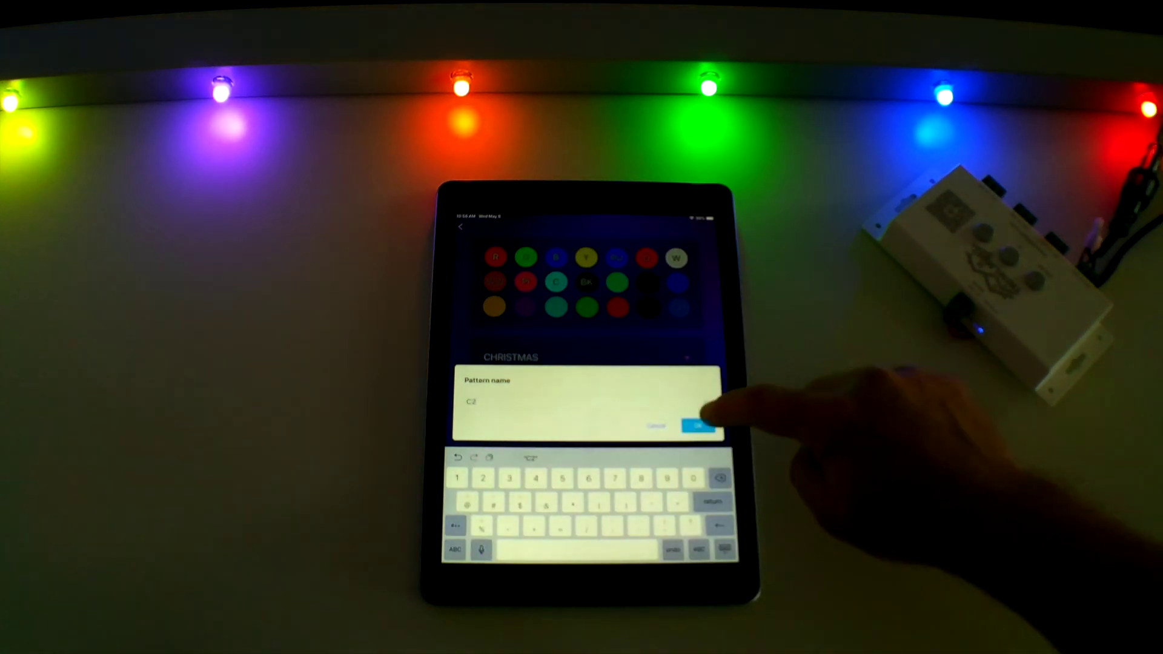
{"action": "left_click", "coordinate": [697, 426]}
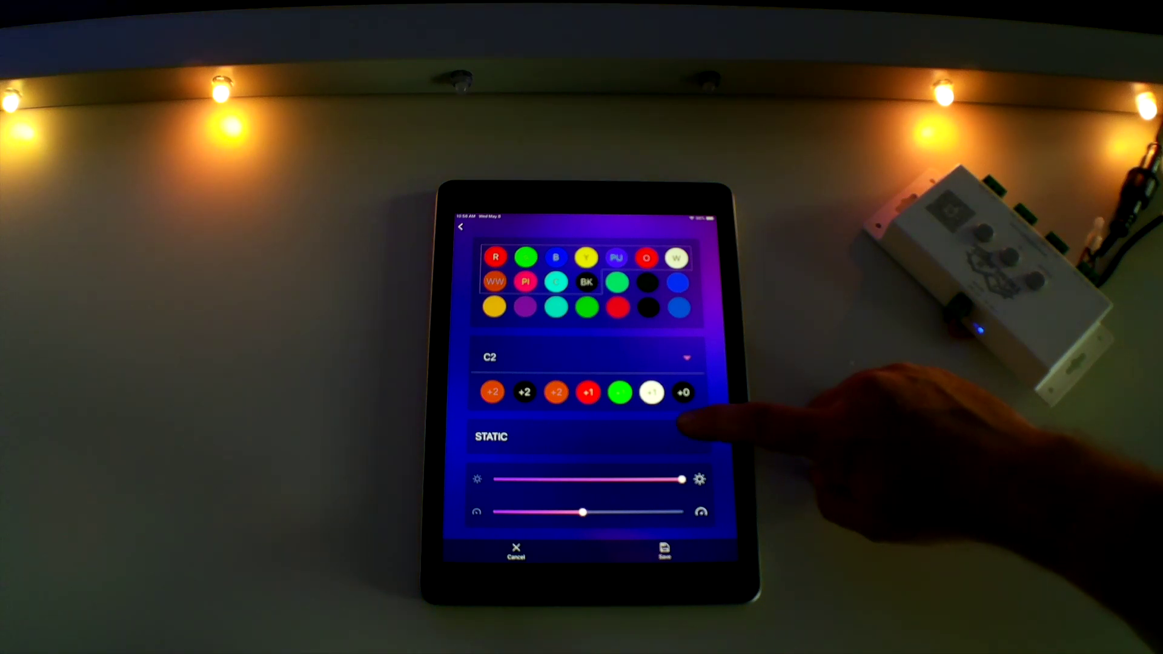
{"action": "left_click", "coordinate": [700, 434]}
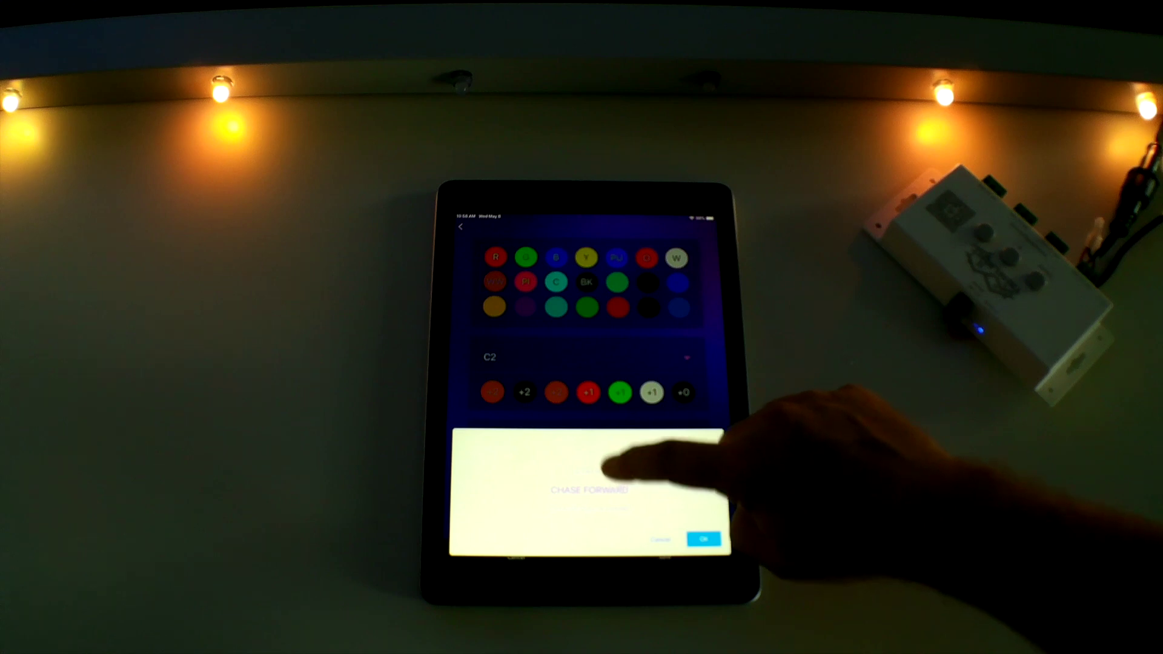
{"action": "left_click_drag", "start_coordinate": [637, 468], "coordinate": [600, 468]}
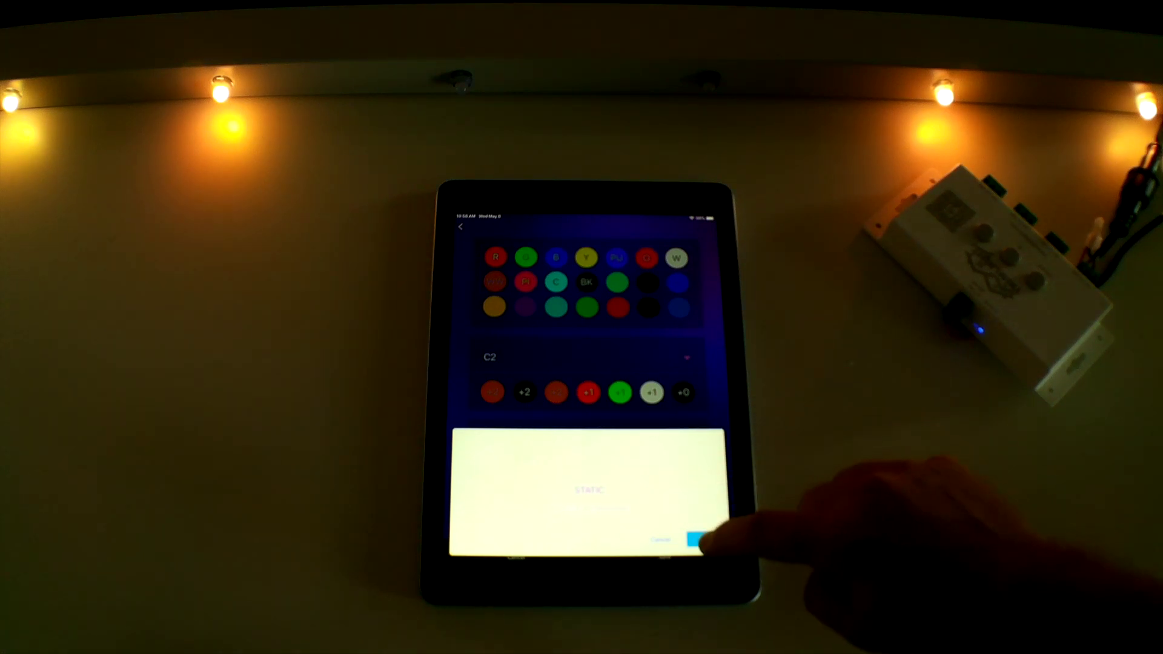
{"action": "left_click", "coordinate": [702, 543]}
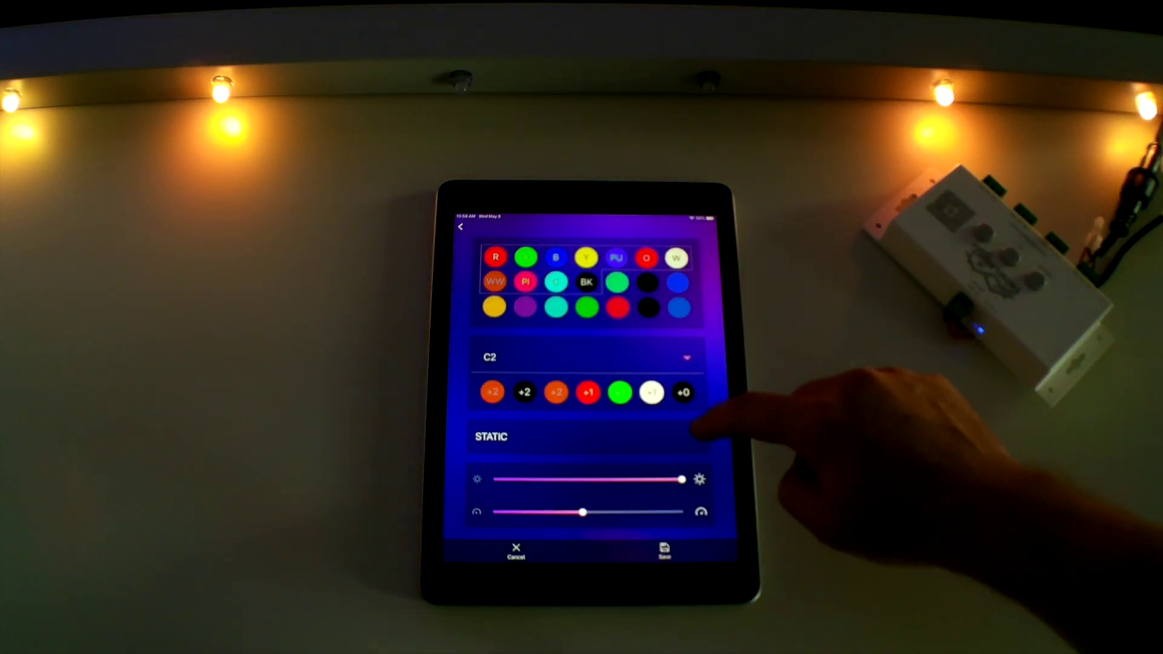
{"action": "left_click", "coordinate": [690, 437]}
{"action": "left_click_drag", "start_coordinate": [617, 482], "coordinate": [654, 481]}
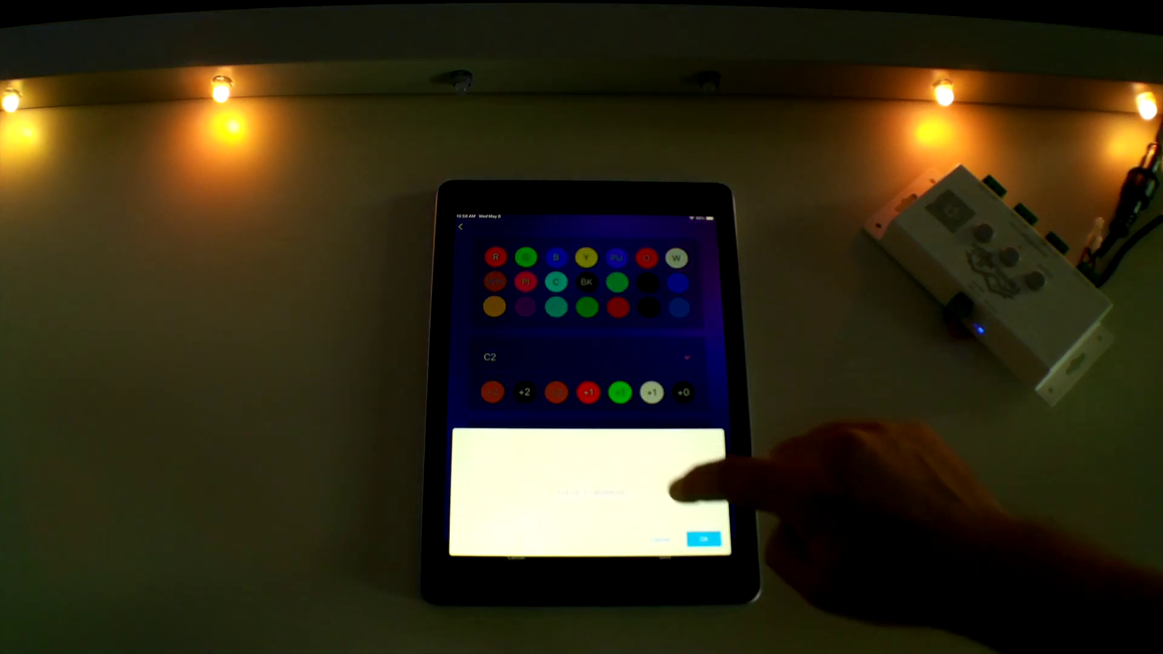
{"action": "left_click", "coordinate": [701, 543]}
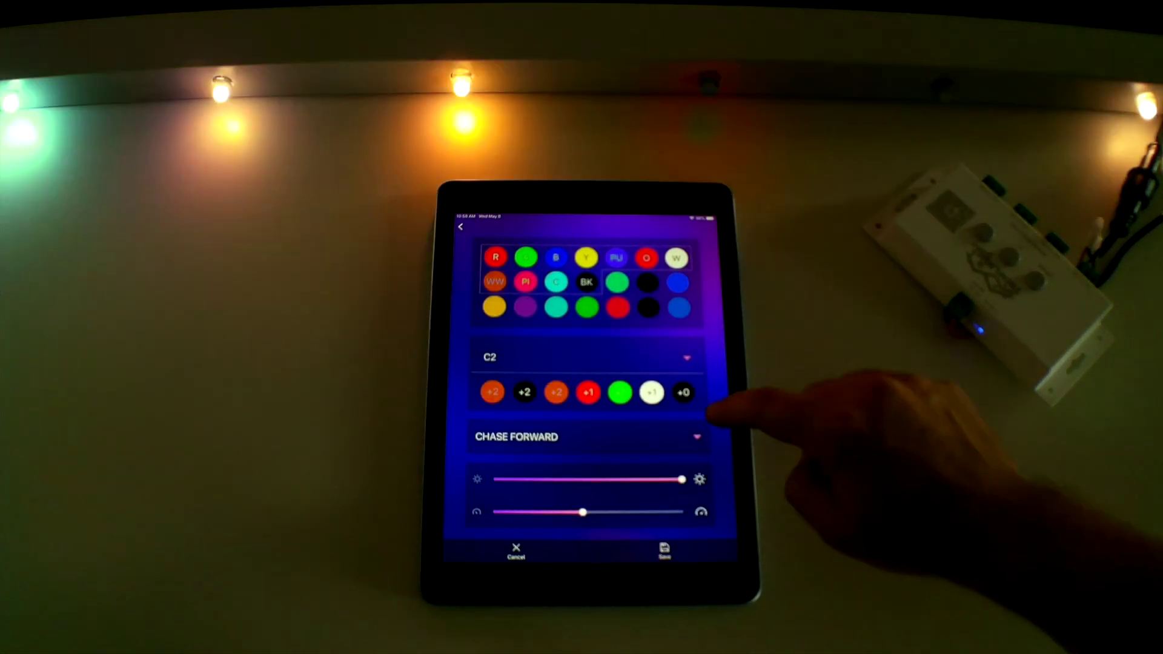
{"action": "left_click", "coordinate": [699, 436]}
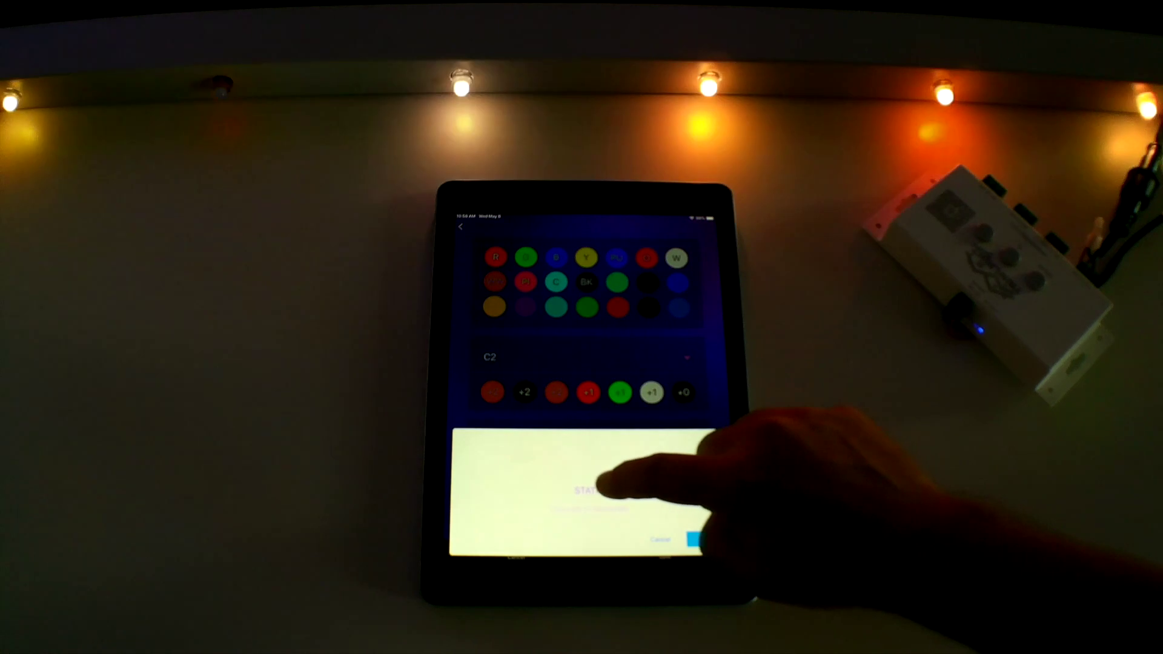
{"action": "left_click", "coordinate": [701, 539]}
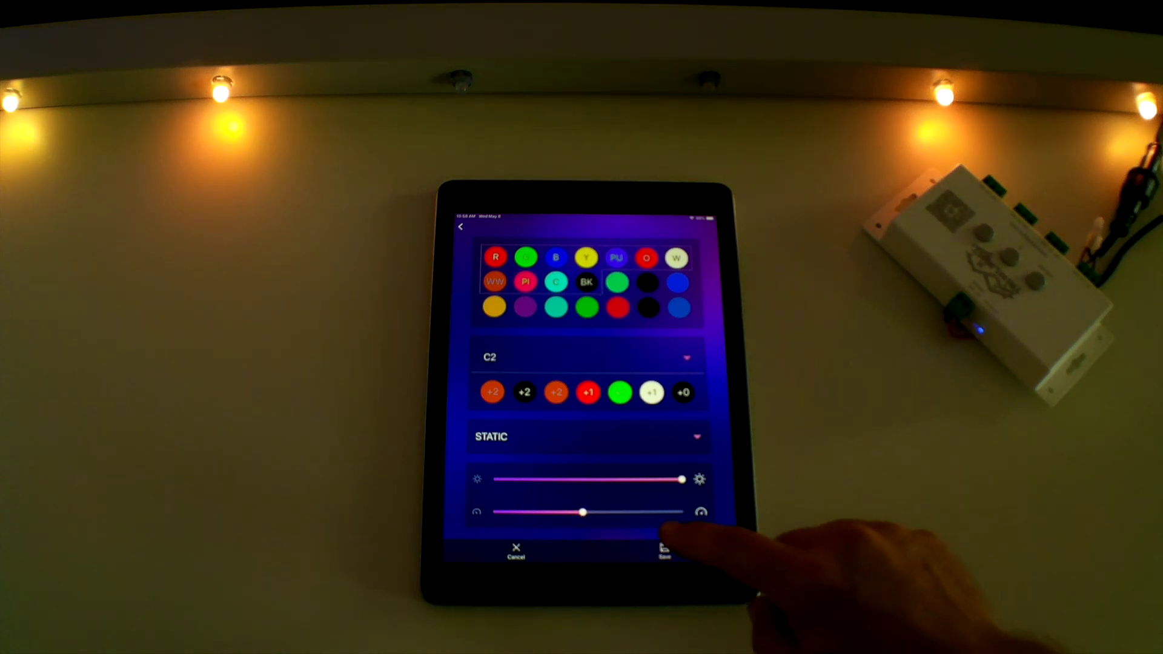
- Raise the speed slider slightly and drag brightness down to minimum
{"action": "left_click_drag", "start_coordinate": [582, 514], "coordinate": [589, 513]}
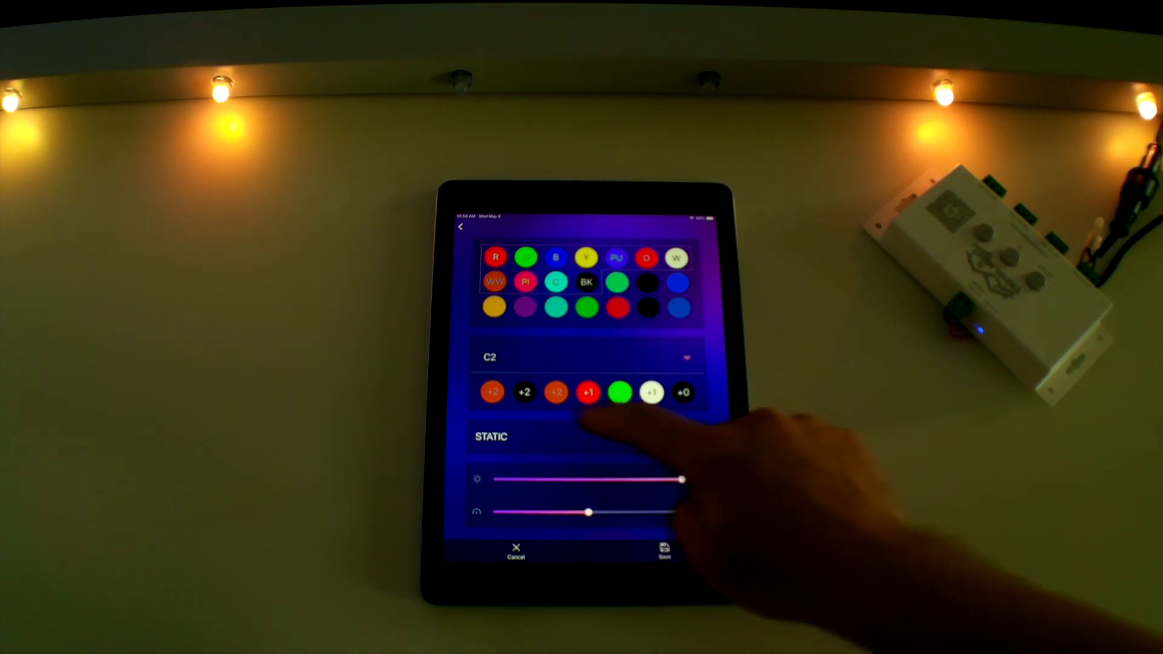
{"action": "mouse_move", "coordinate": [636, 479]}
{"action": "left_mouse_down"}
{"action": "mouse_move", "coordinate": [504, 479]}
{"action": "mouse_move", "coordinate": [682, 479]}
{"action": "left_mouse_up"}
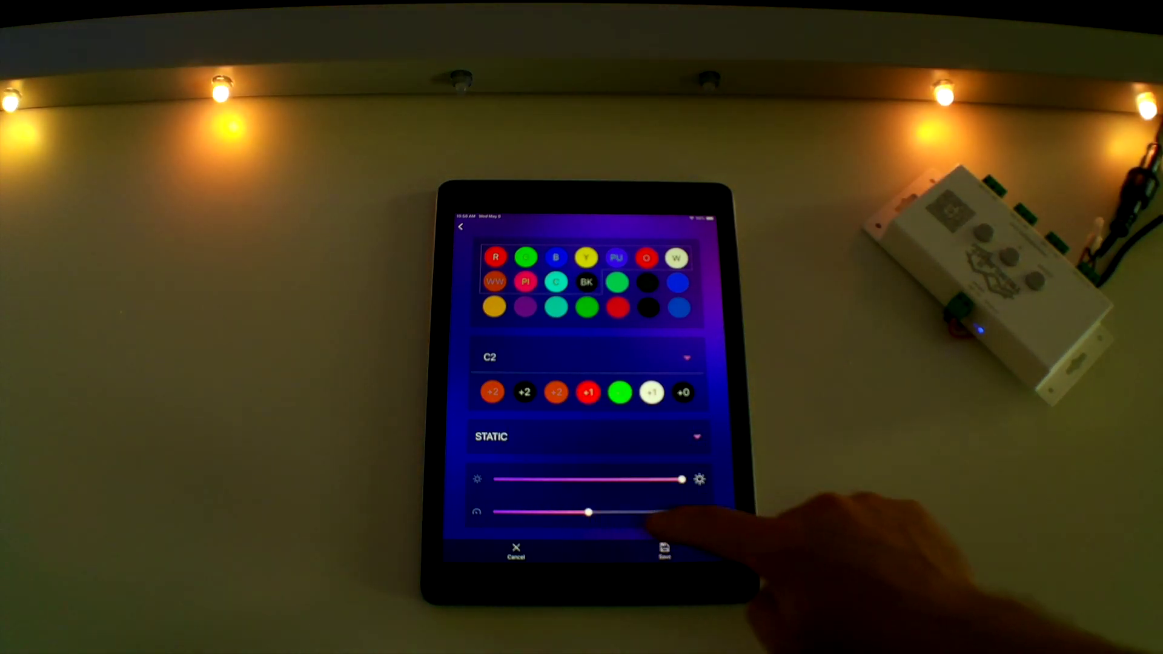